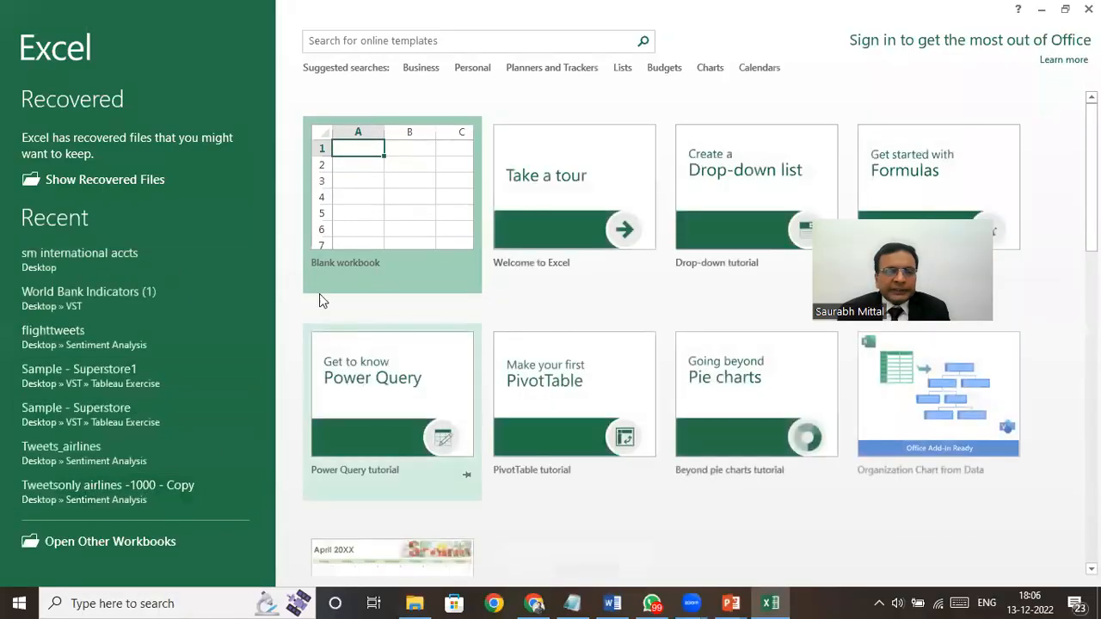
Start a blank workbook and open the recent Tweets_airlines file from the Sentiment Analysis folder.
click(349, 214)
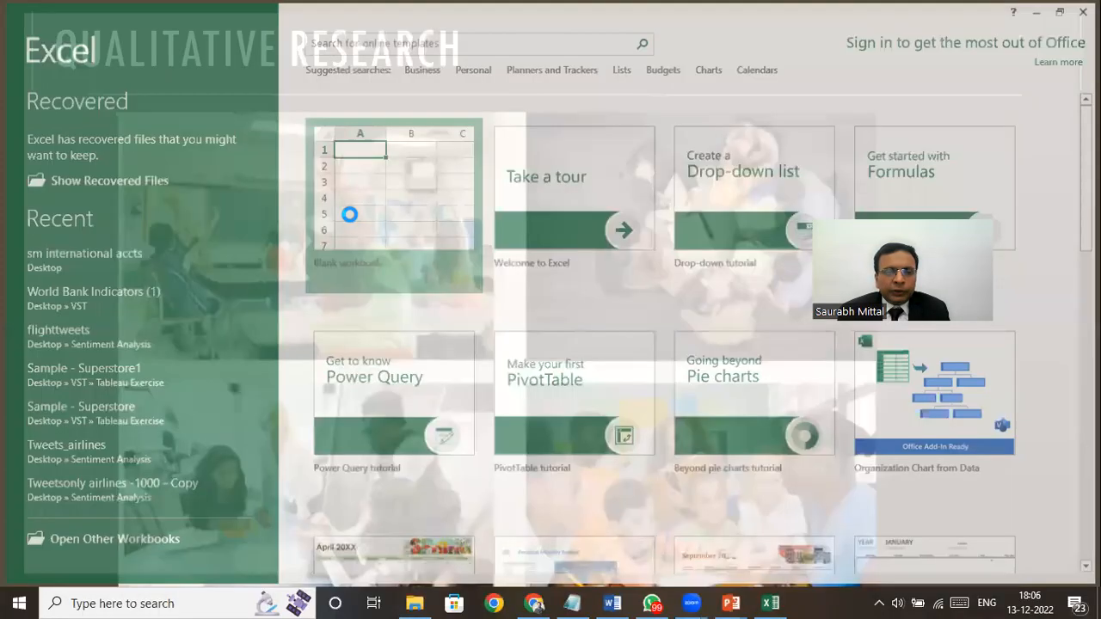
click(356, 208)
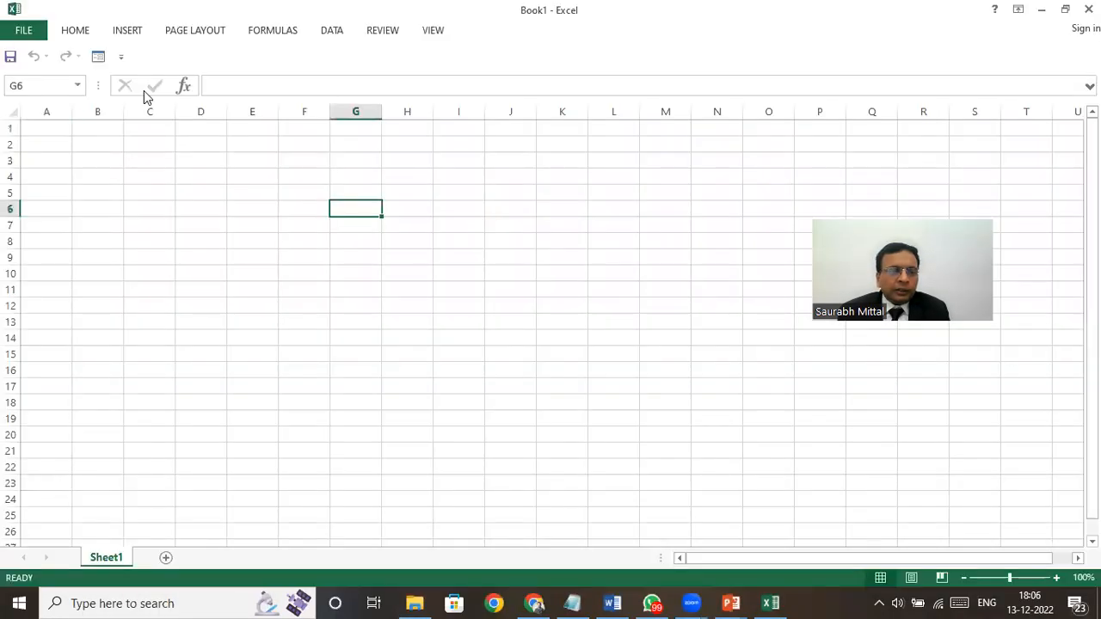
click(19, 32)
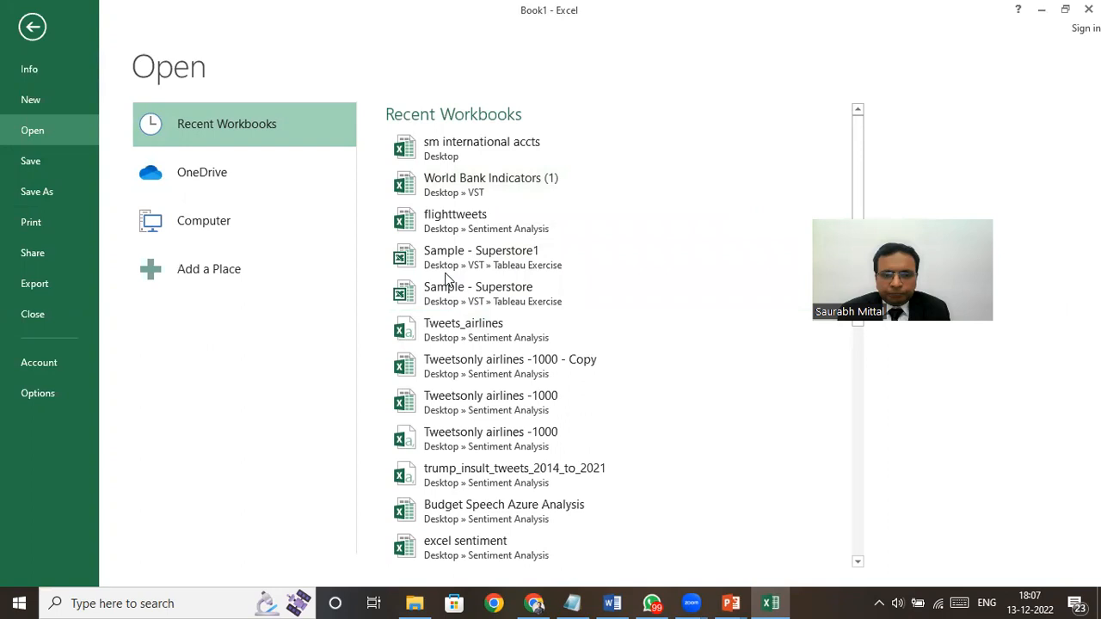
click(480, 333)
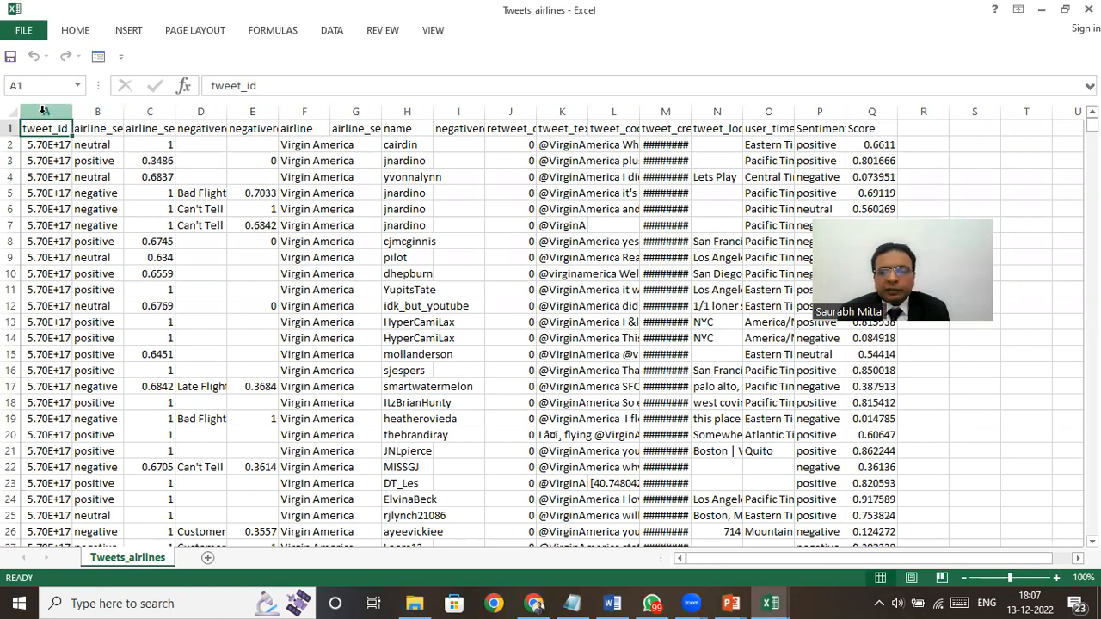
Autofit the width of the tweet_text column K so the full tweets can be read.
drag(43, 110, 510, 115)
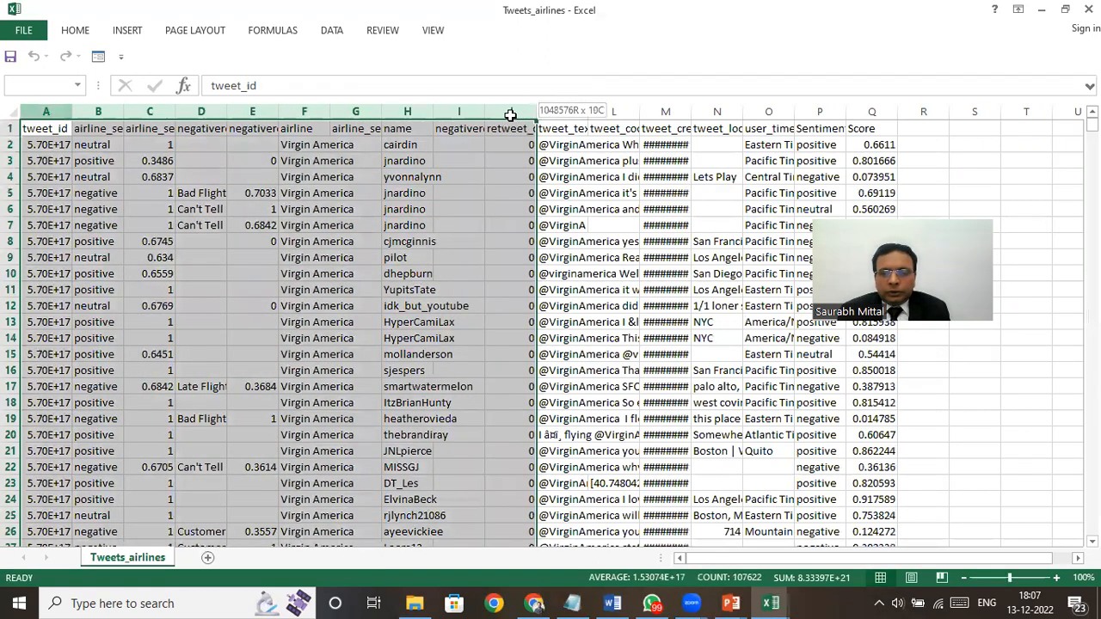
click(567, 161)
double_click(584, 112)
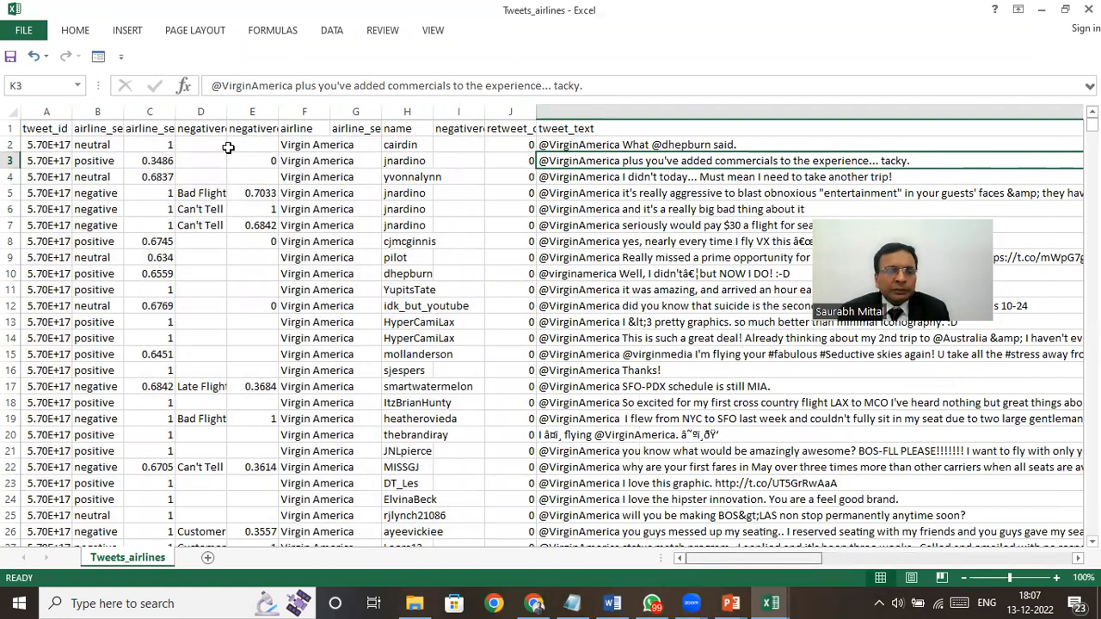
Delete columns A through J, from tweet_id to the retweet column, in front of tweet_text.
click(307, 111)
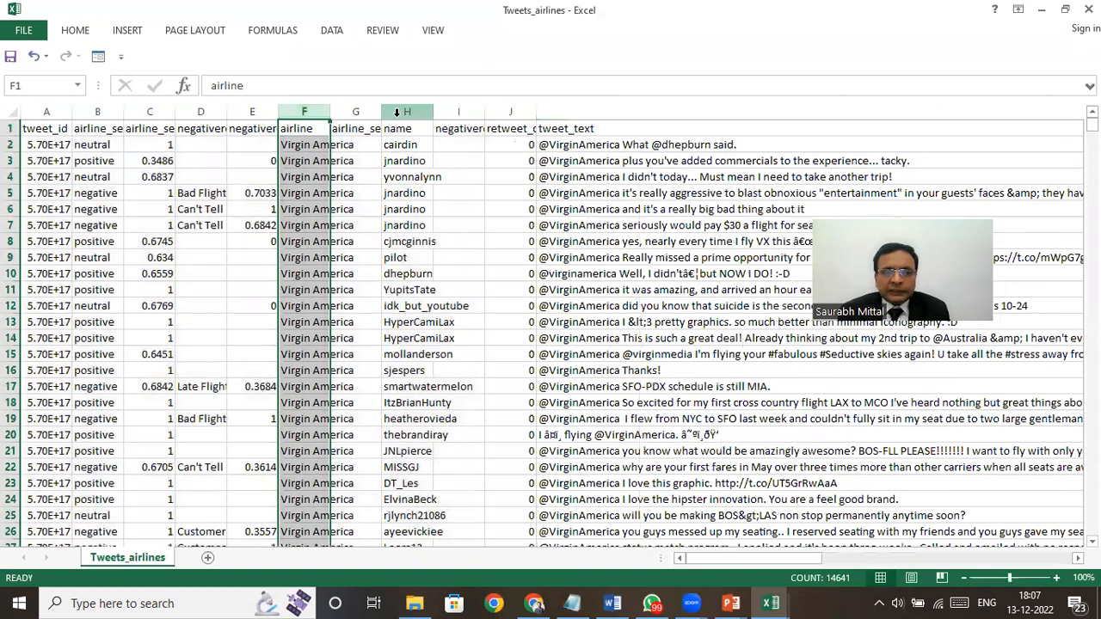
click(397, 115)
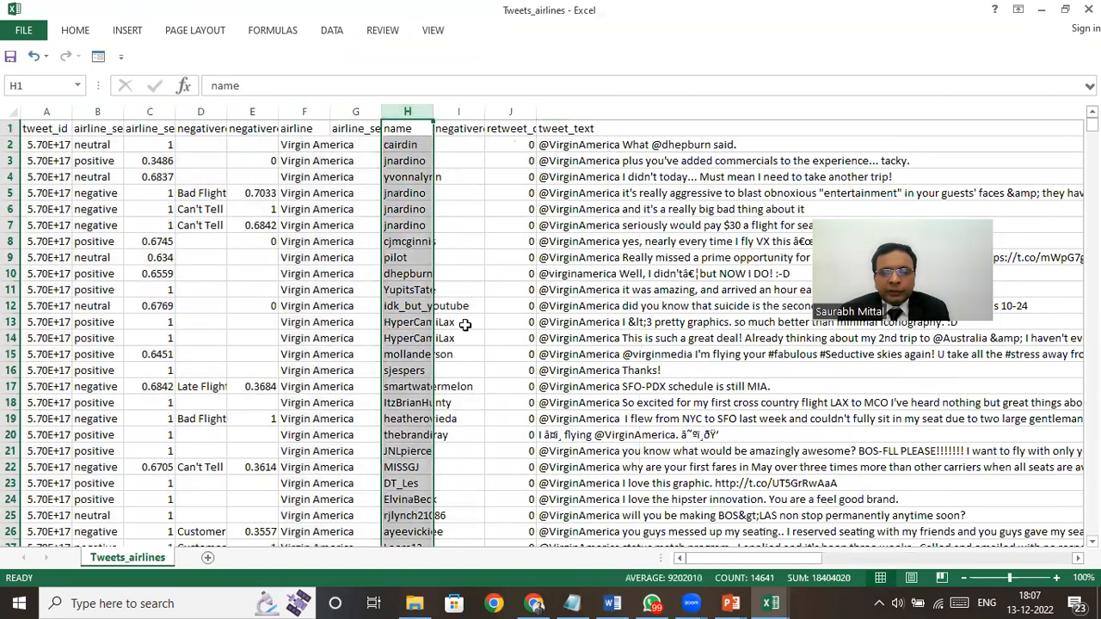
click(671, 113)
drag(809, 559, 888, 559)
drag(959, 555, 665, 561)
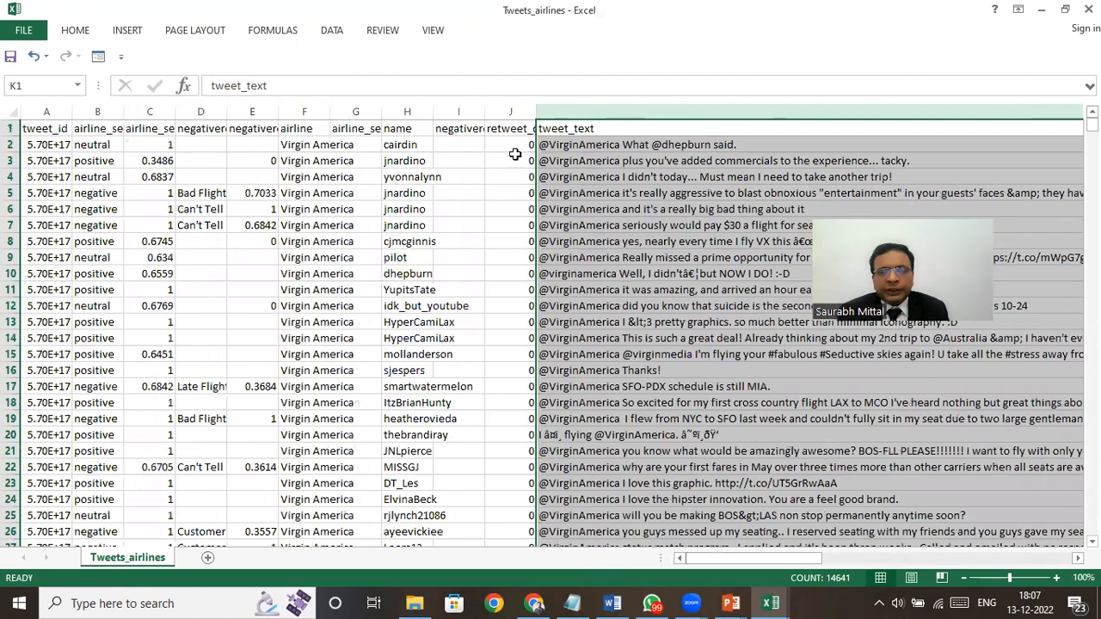
drag(45, 109, 498, 113)
right_click(498, 112)
click(547, 240)
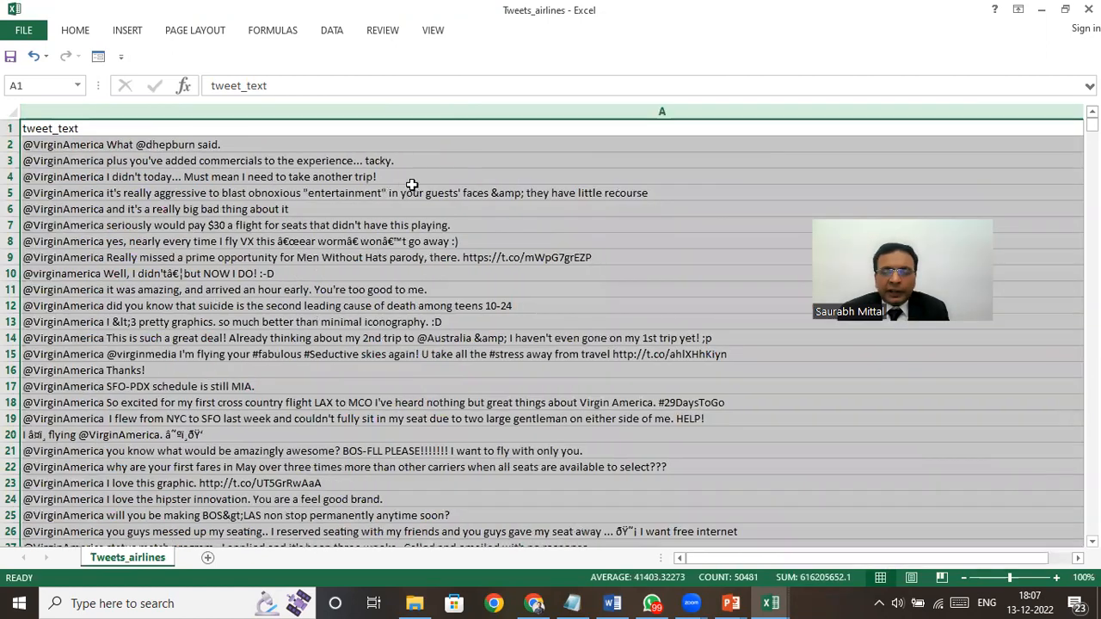
Delete columns B through H following tweet_text, including the tweet_coord, Sentiment and Score data.
ctrl+scroll(415, 184, down, 3)
drag(941, 110, 260, 110)
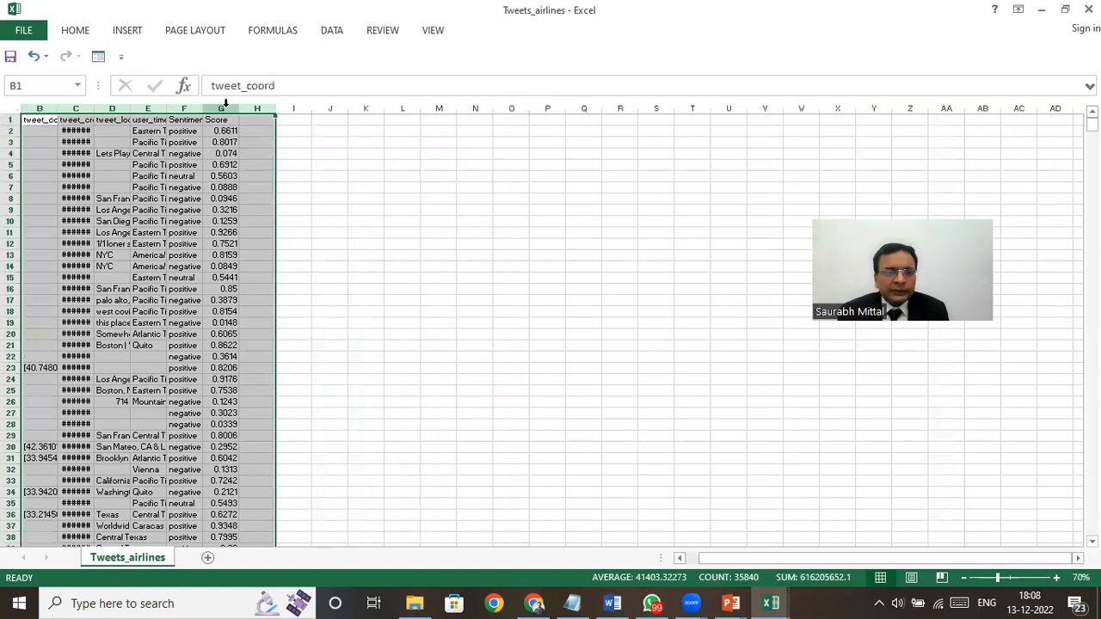
right_click(225, 108)
click(247, 241)
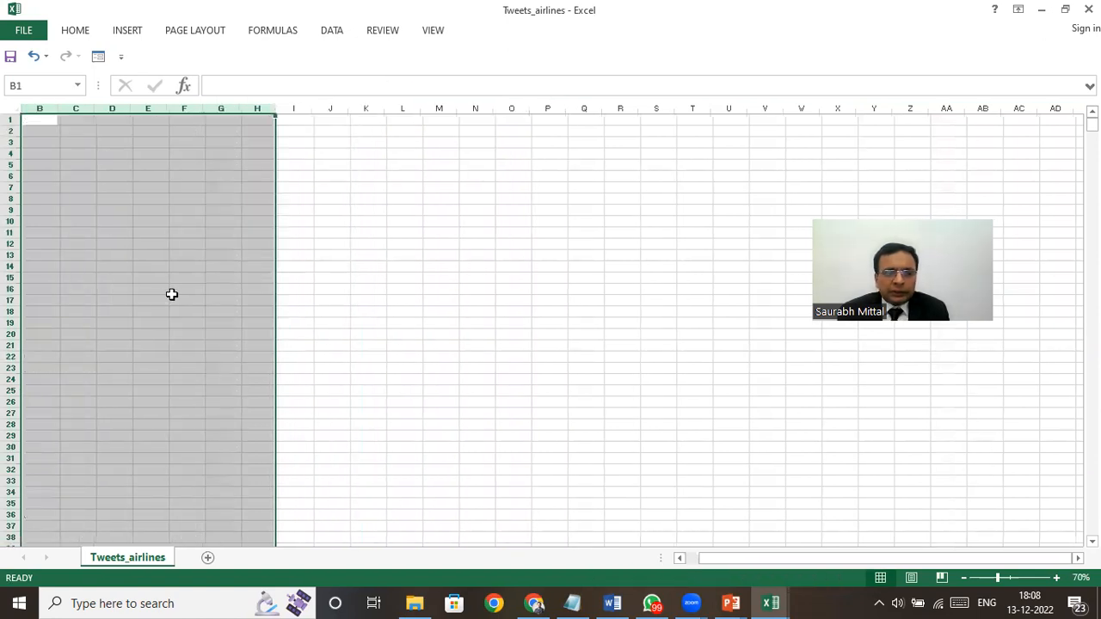
Narrow the tweet_text column A to about a third of its width.
ctrl+scroll(172, 292, up, 2)
ctrl+scroll(370, 320, up, 3)
scroll(370, 319, left, 2)
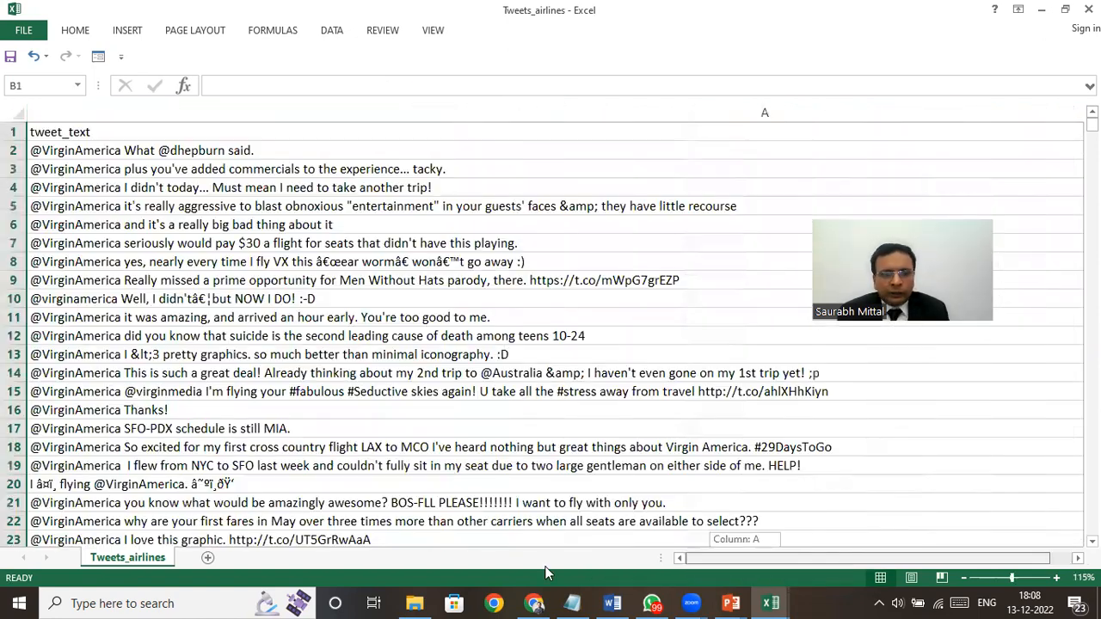
ctrl+scroll(854, 112, down, 1)
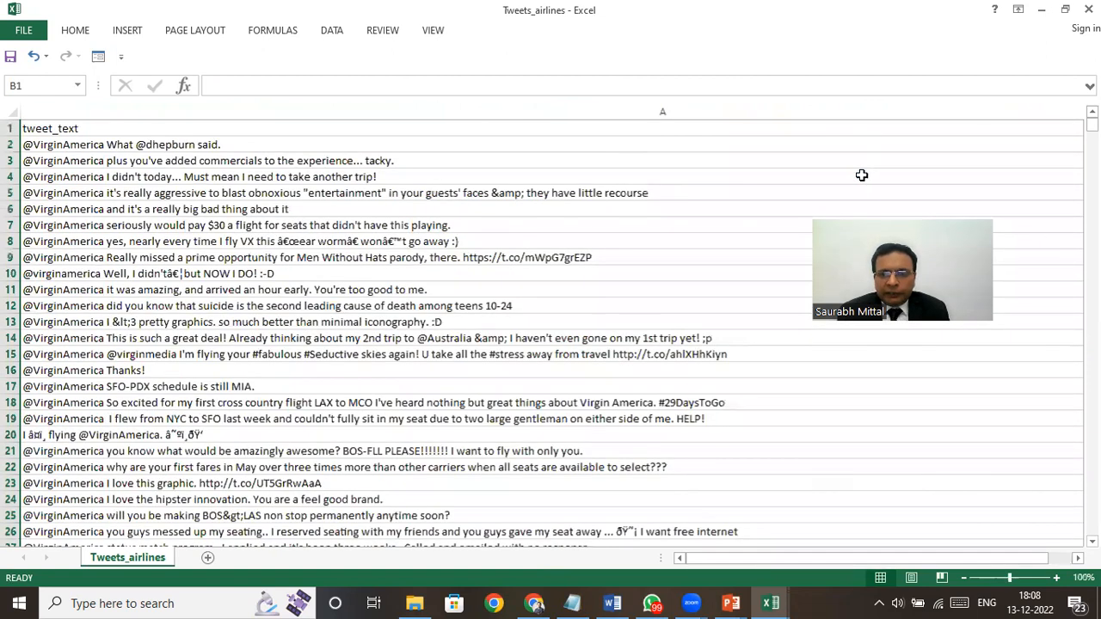
ctrl+scroll(861, 175, down, 2)
drag(925, 104, 406, 154)
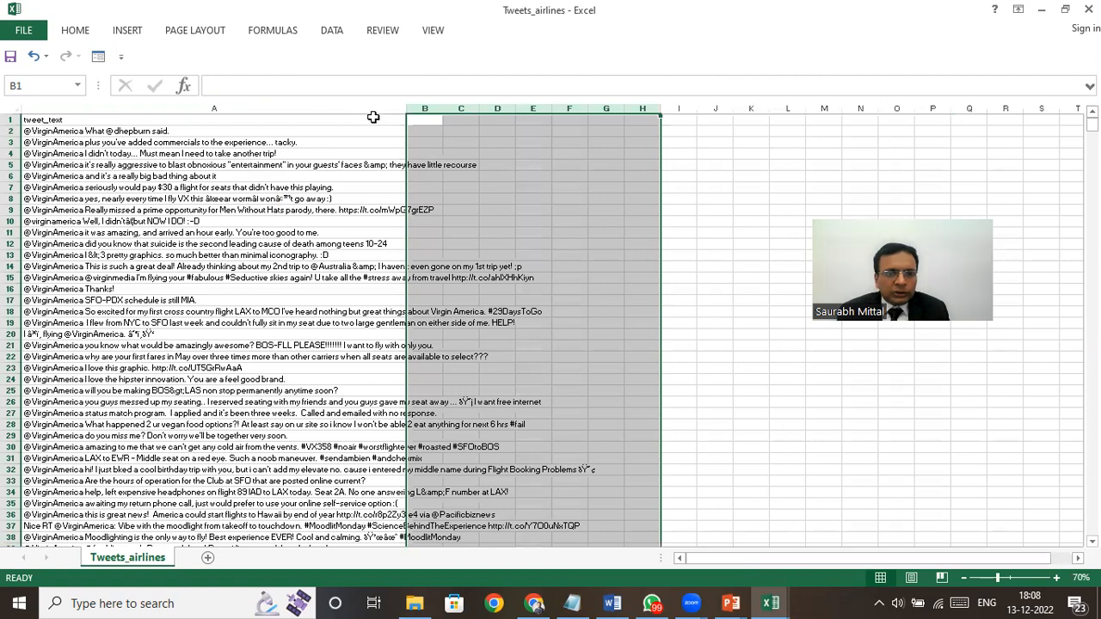
drag(404, 105, 303, 105)
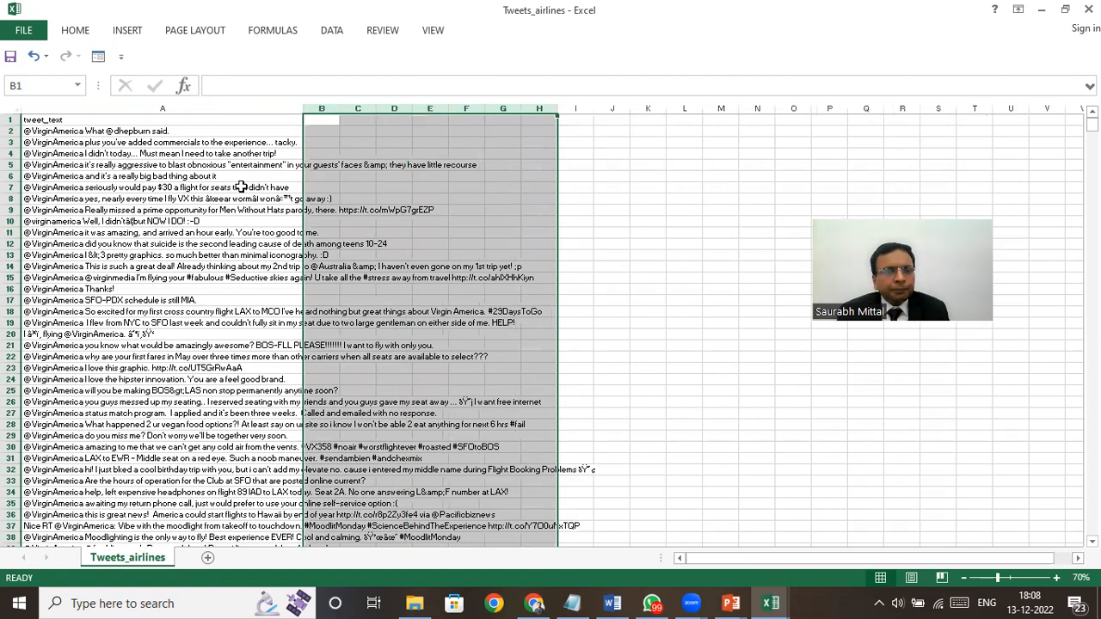
Apply text wrapping to the whole of column A.
click(181, 104)
click(74, 34)
click(456, 59)
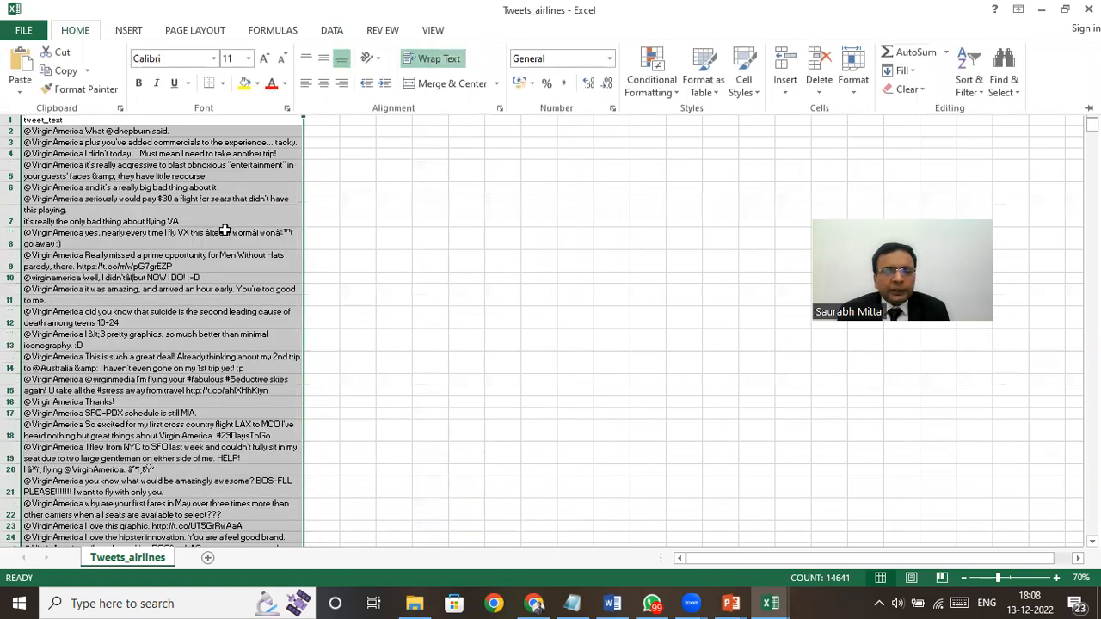
Change the header in cell A1 to Tweet and make it bold.
scroll(225, 230, up, 2)
scroll(225, 229, up, 3)
click(181, 135)
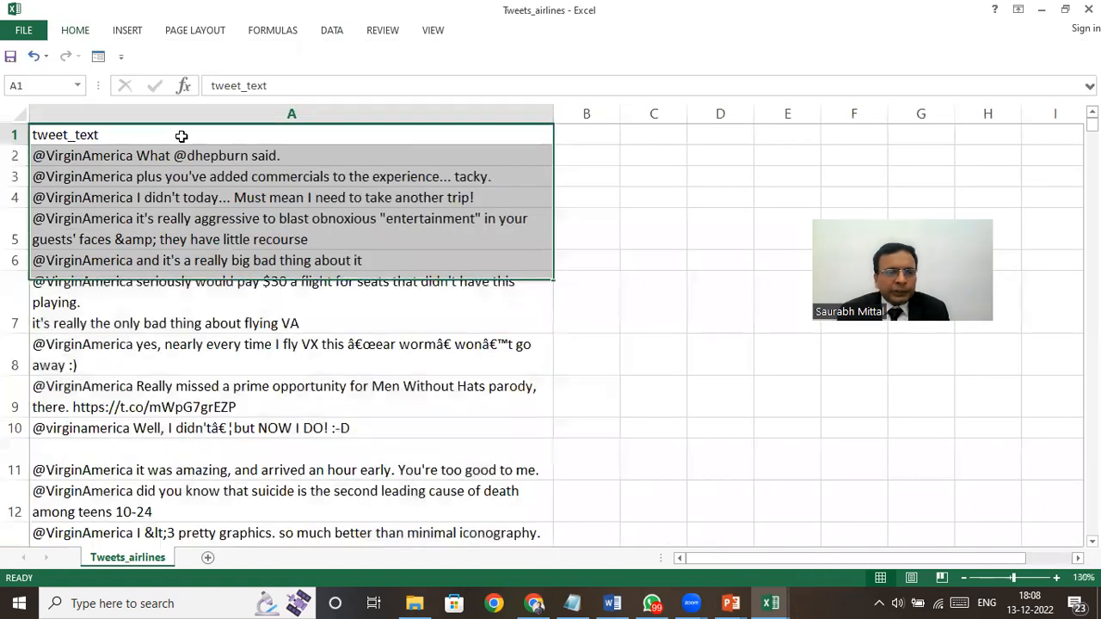
text(Tweet)
key(Return)
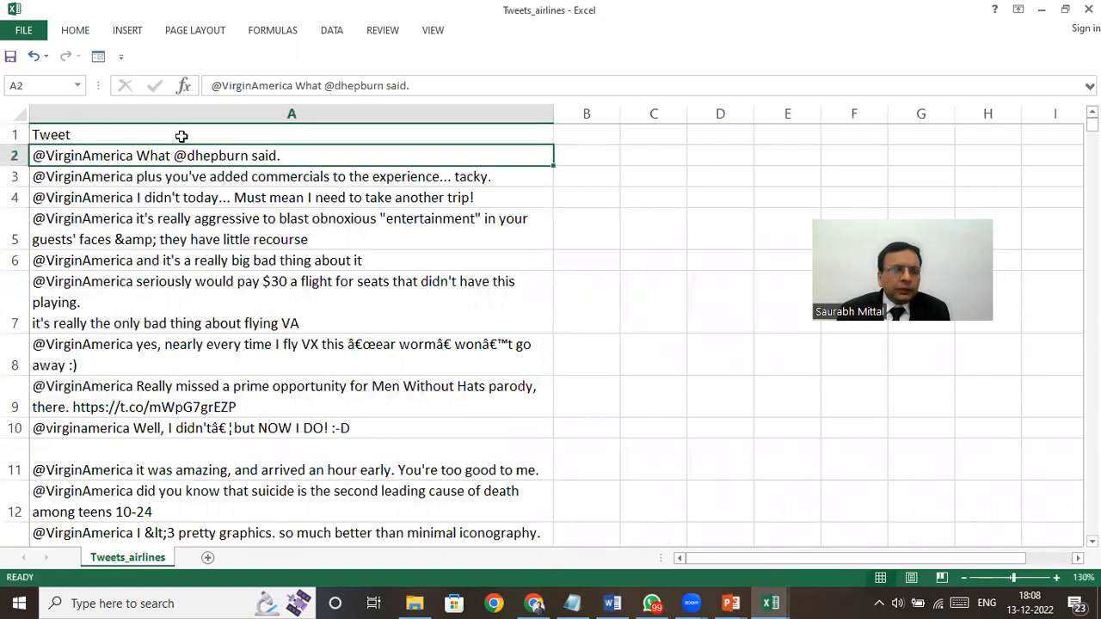
click(181, 136)
key(ctrl+b)
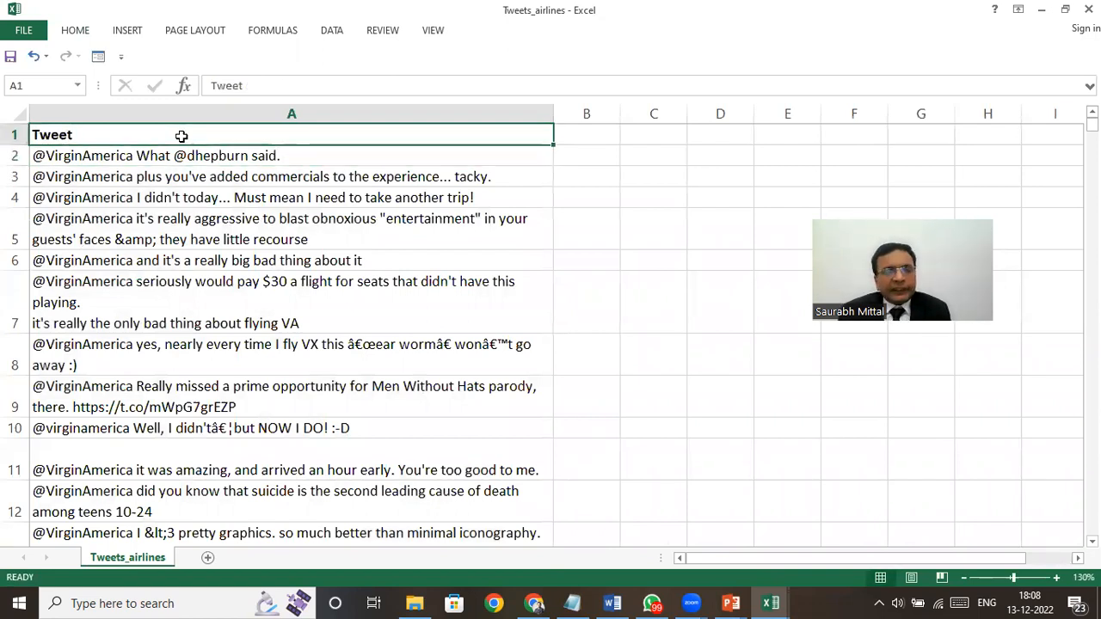
click(182, 155)
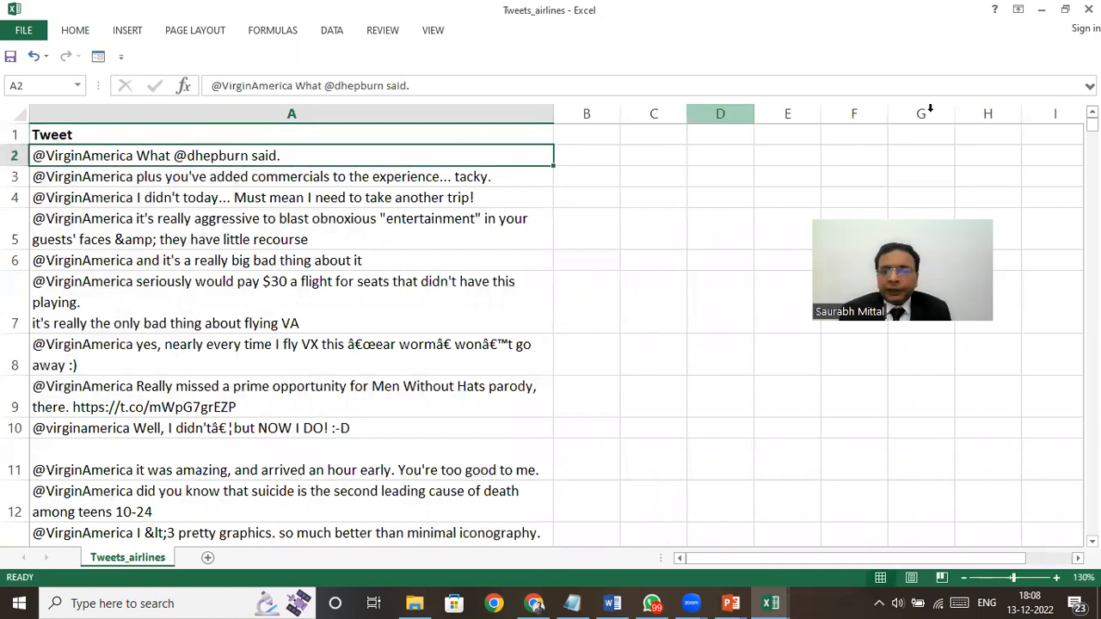
Remove the Azure Machine Learning app from the installed Office apps.
drag(1092, 125, 1093, 528)
drag(1092, 126, 1069, 69)
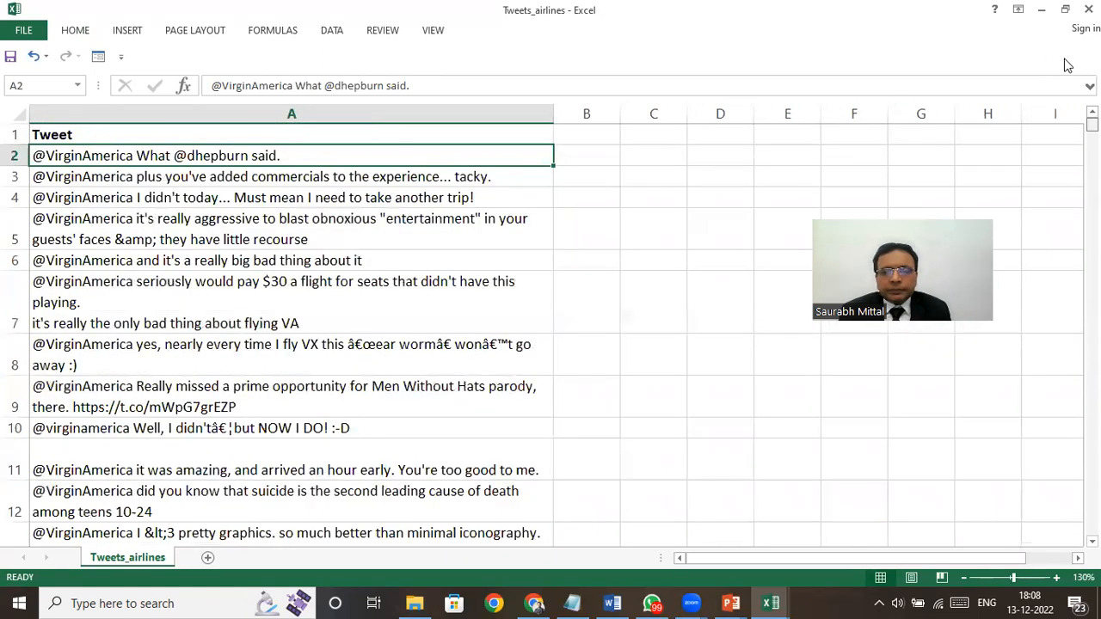
click(129, 31)
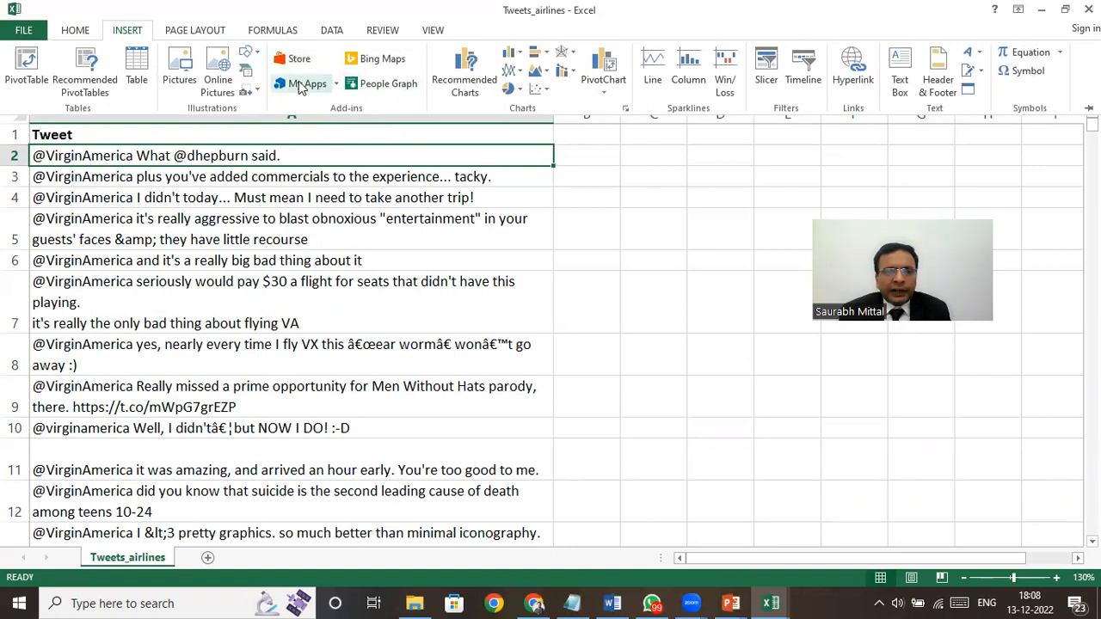
click(307, 84)
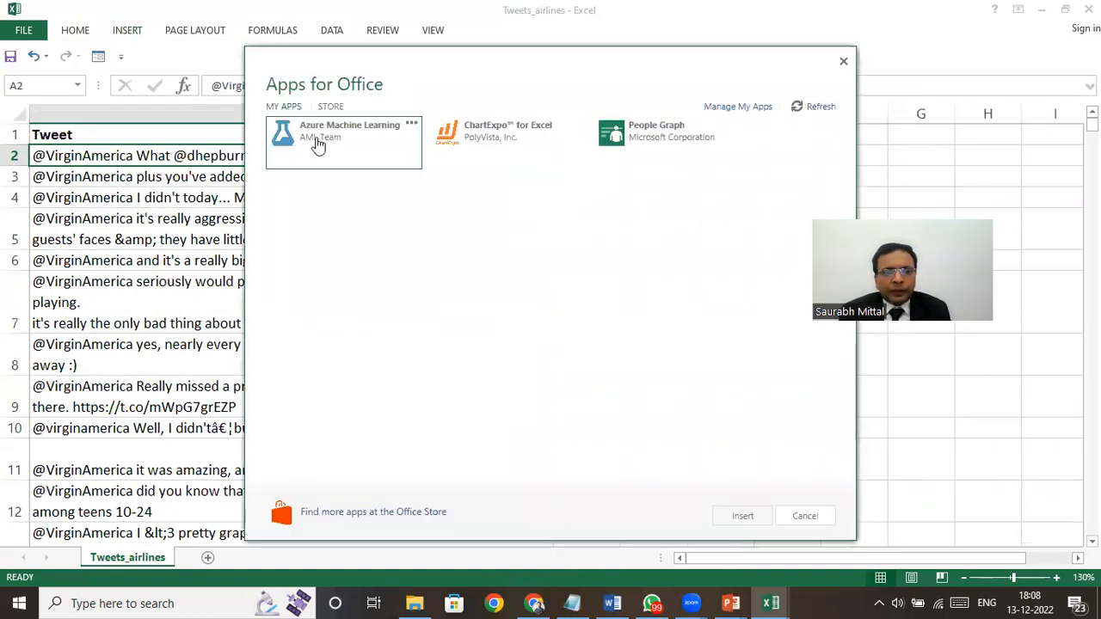
click(412, 126)
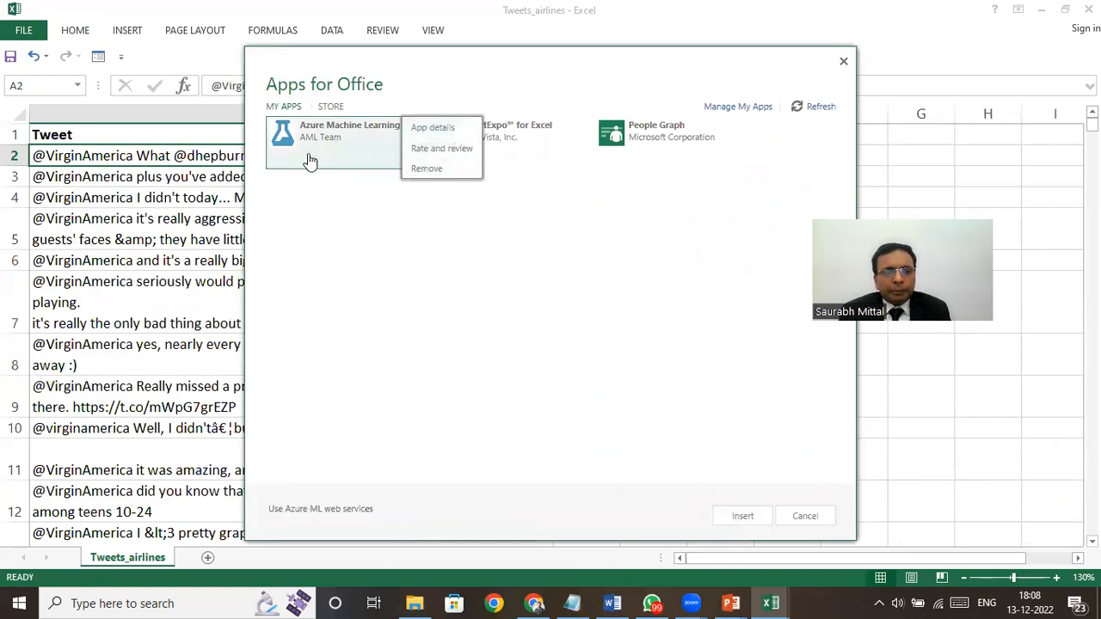
click(429, 170)
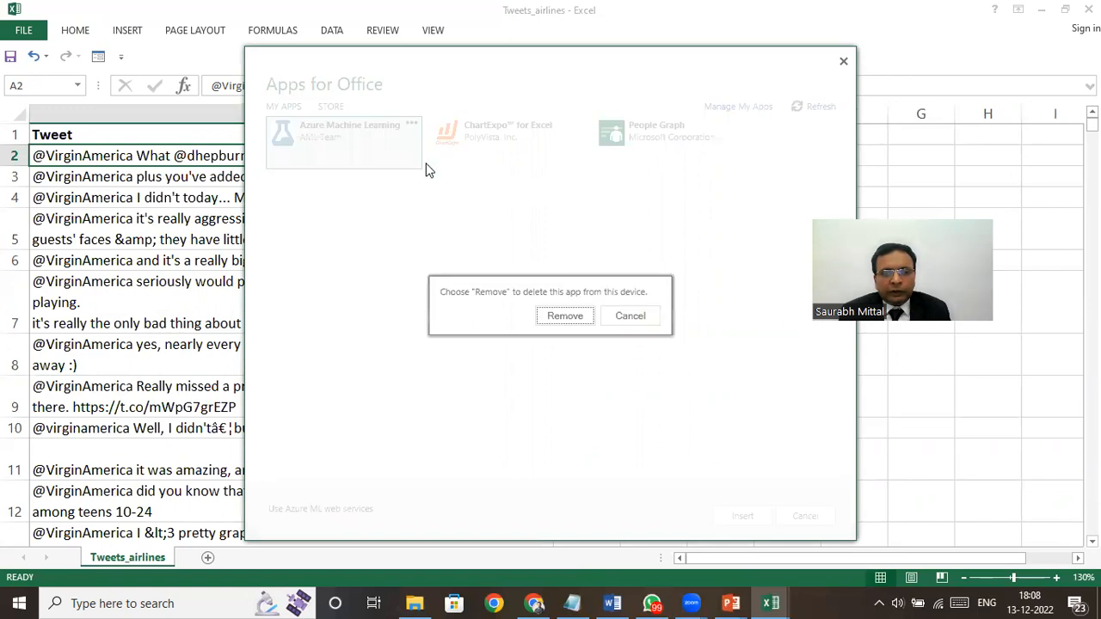
click(561, 320)
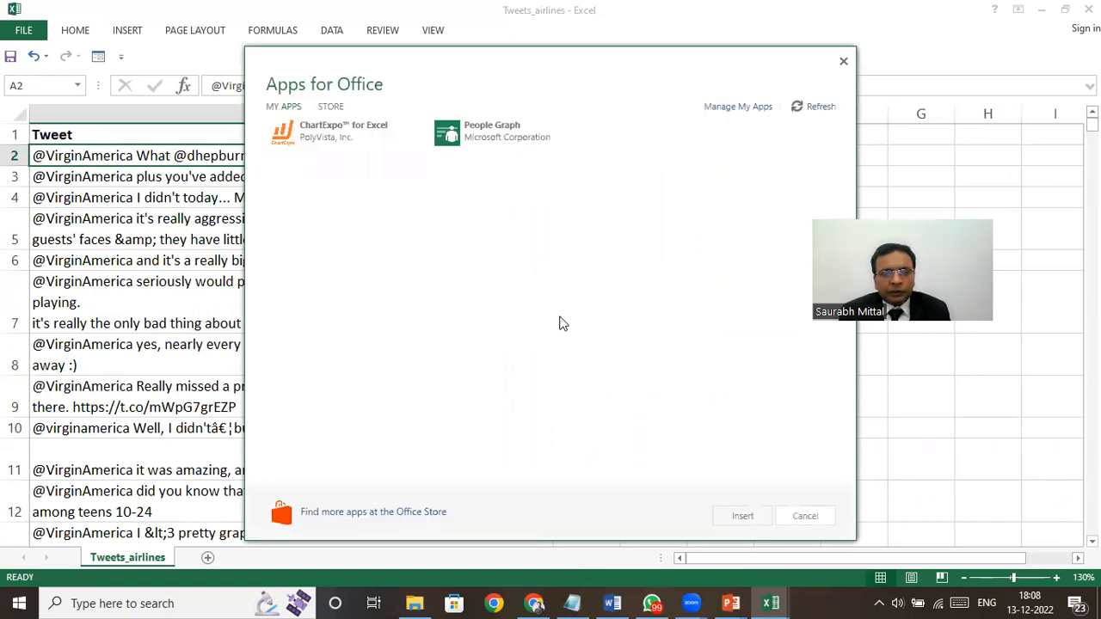
Search the Office app store for azure and add Azure Machine Learning, accepting its license terms.
click(331, 107)
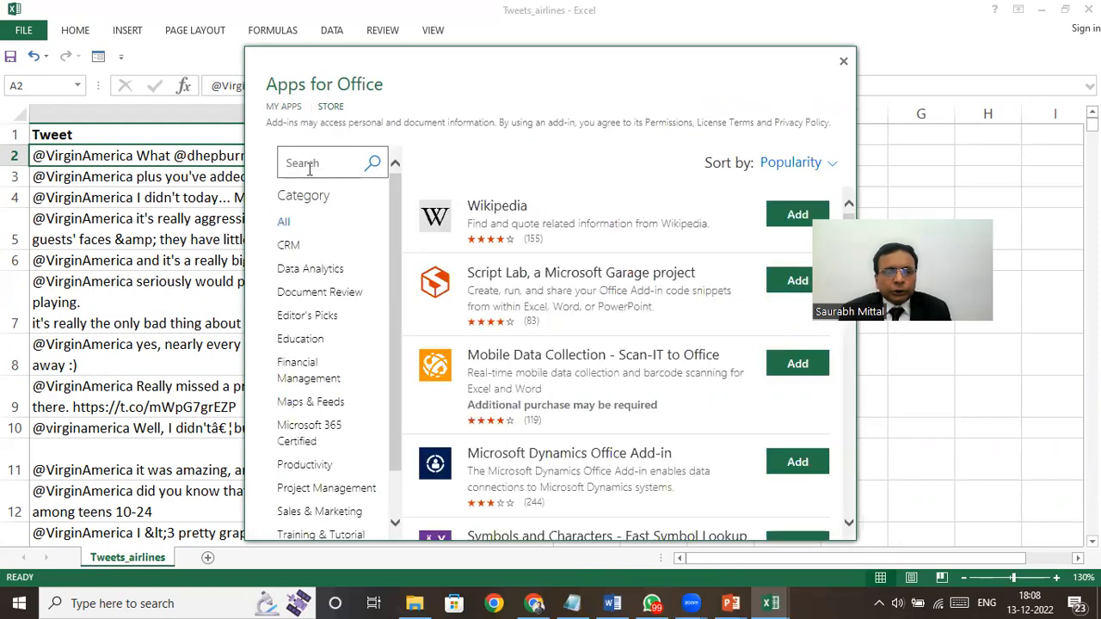
click(316, 164)
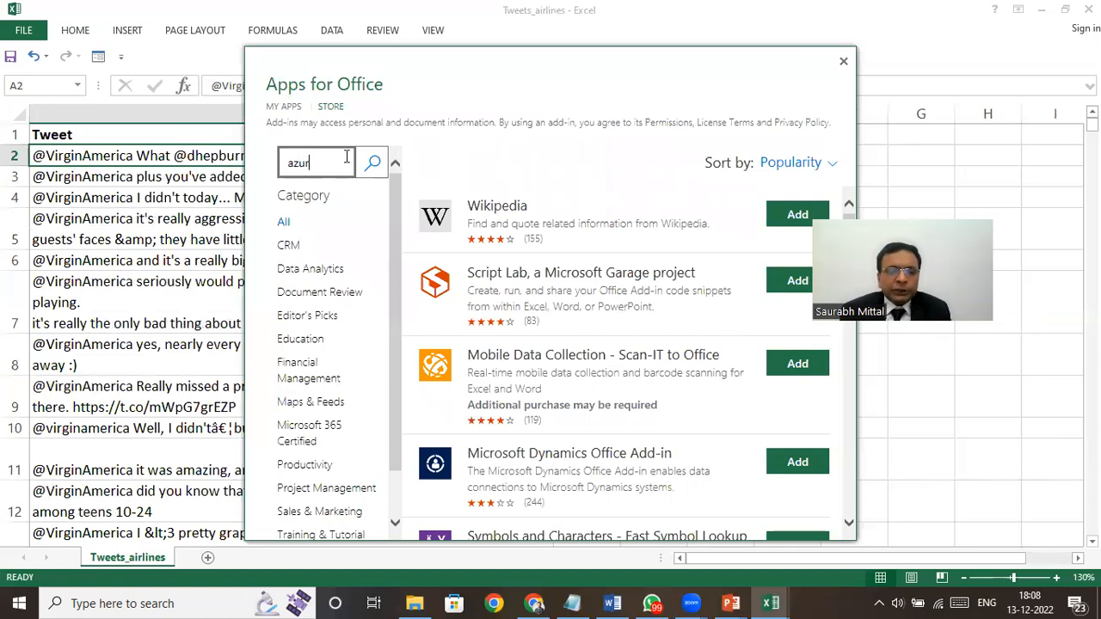
text(azure)
click(372, 162)
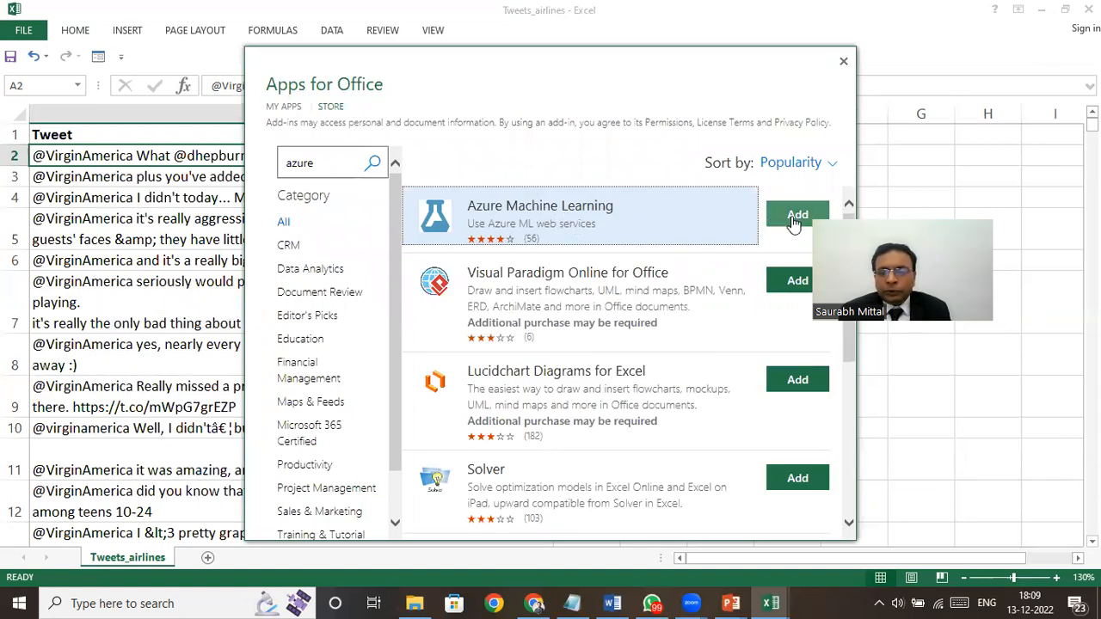
click(793, 219)
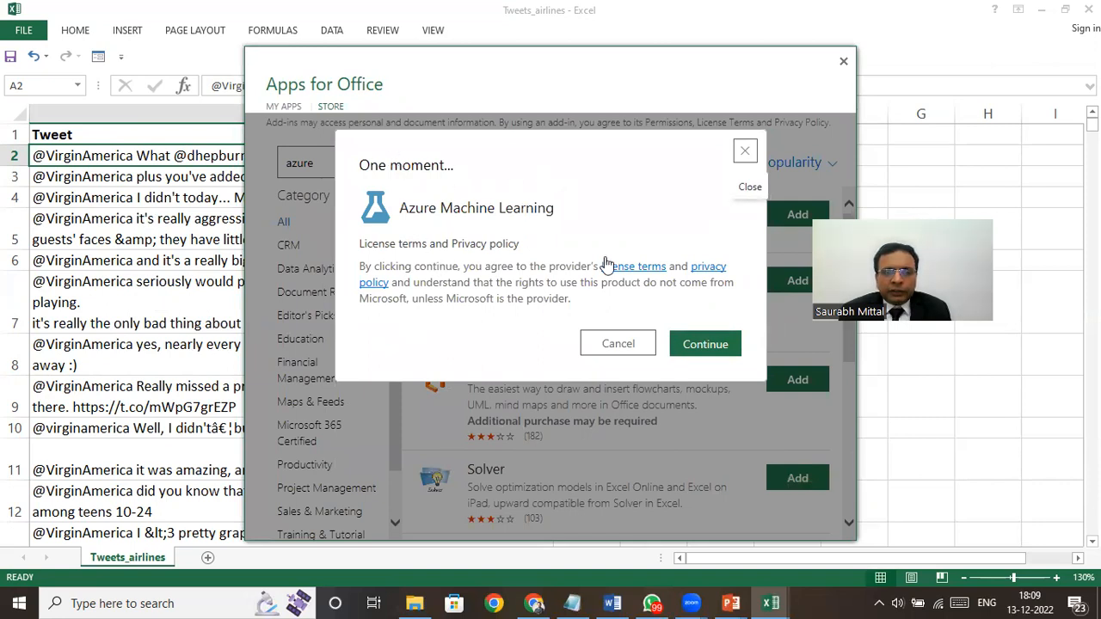
click(704, 345)
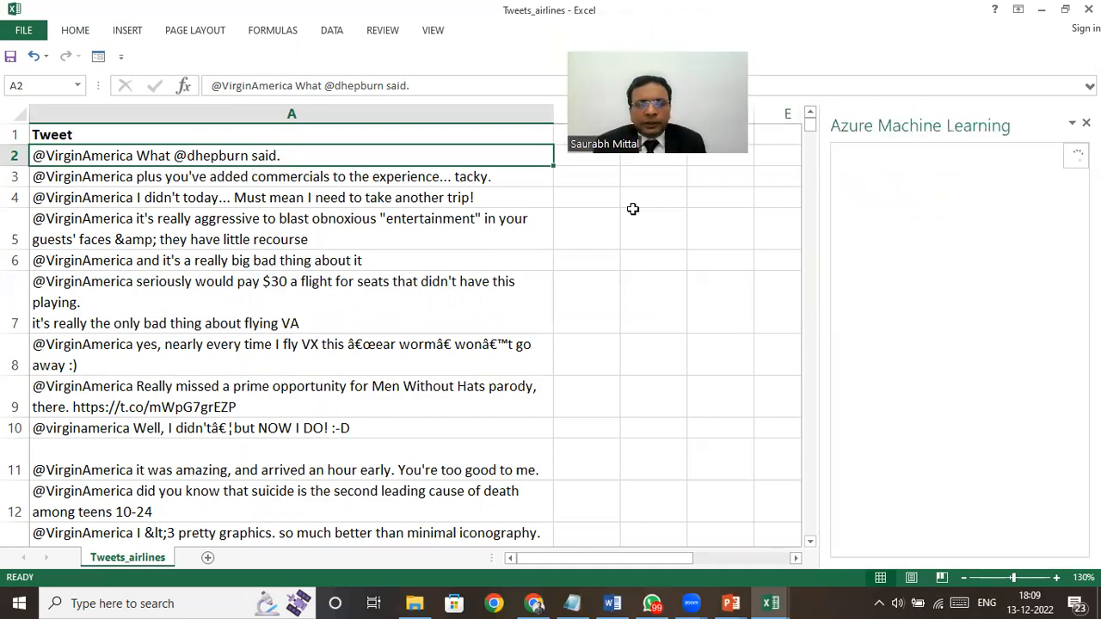
Widen column A slightly and enlarge the Azure Machine Learning pane beside the sheet.
drag(553, 110, 561, 110)
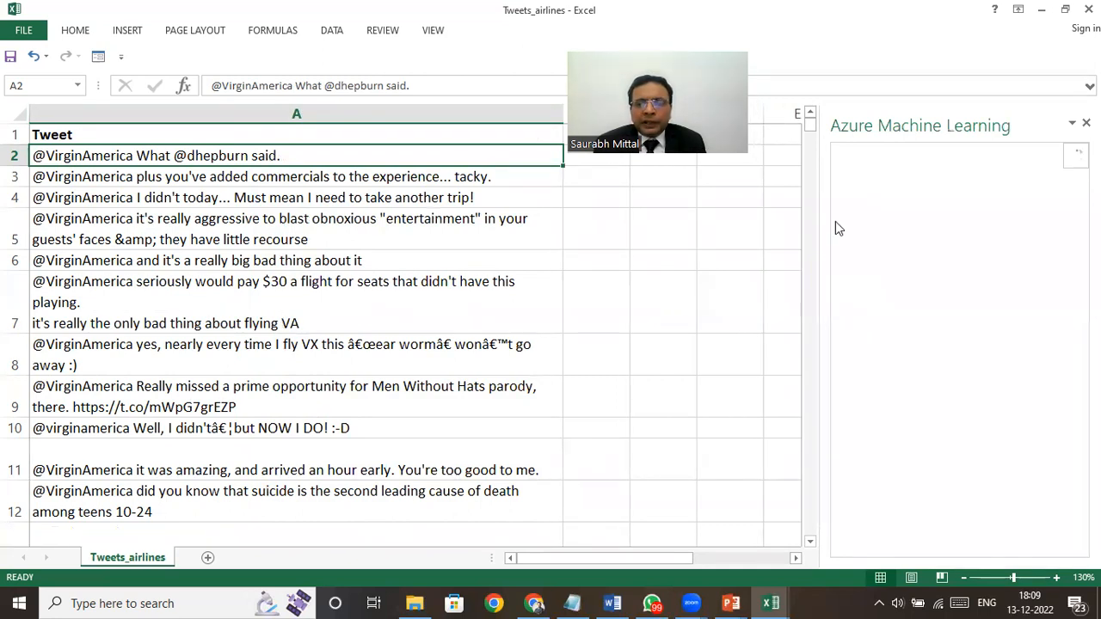
drag(821, 185, 807, 185)
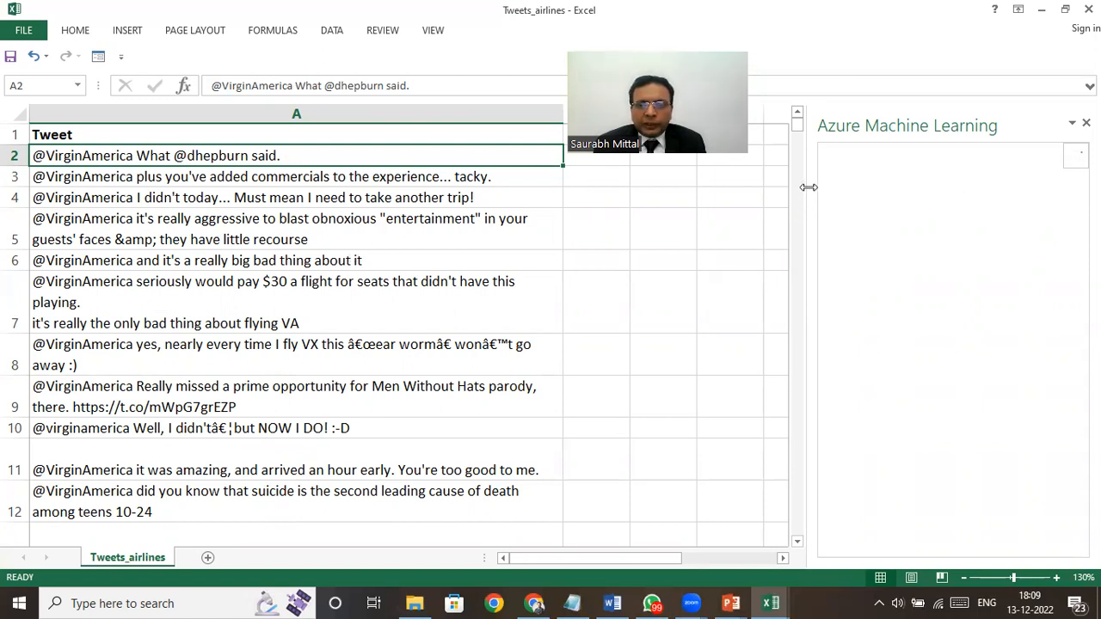
drag(807, 186, 772, 186)
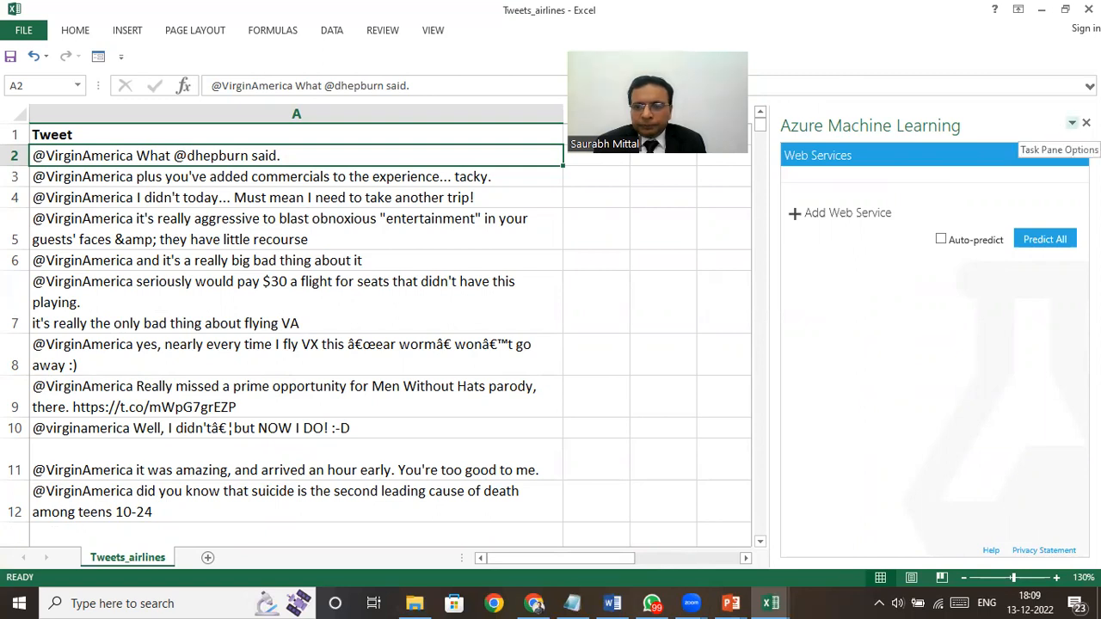
click(1072, 123)
click(938, 168)
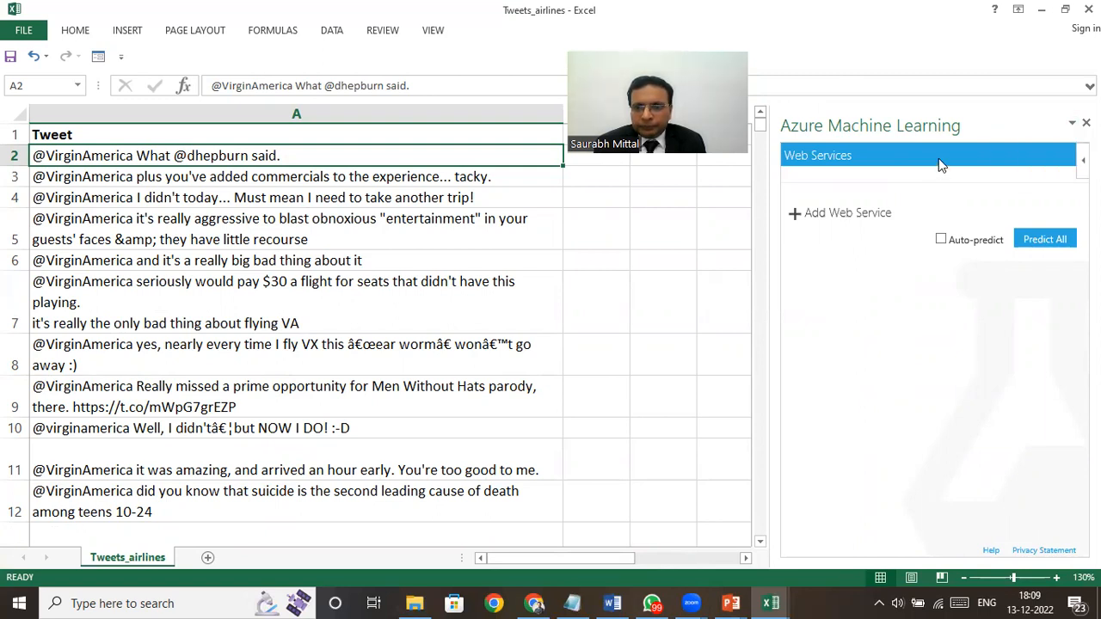
right_click(1035, 171)
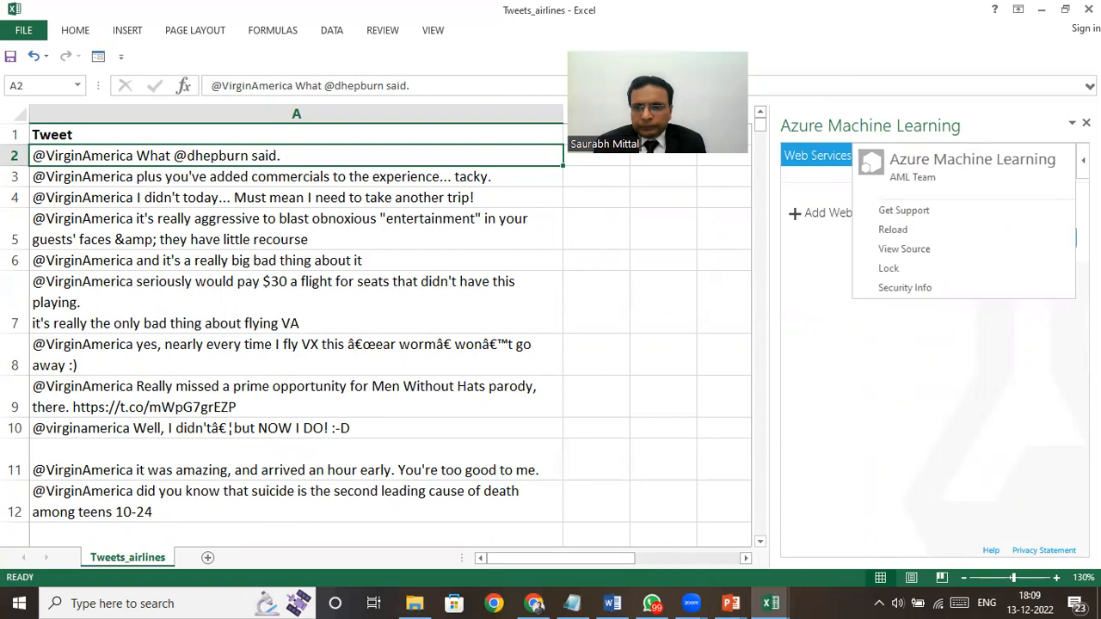
key(Escape)
click(1071, 122)
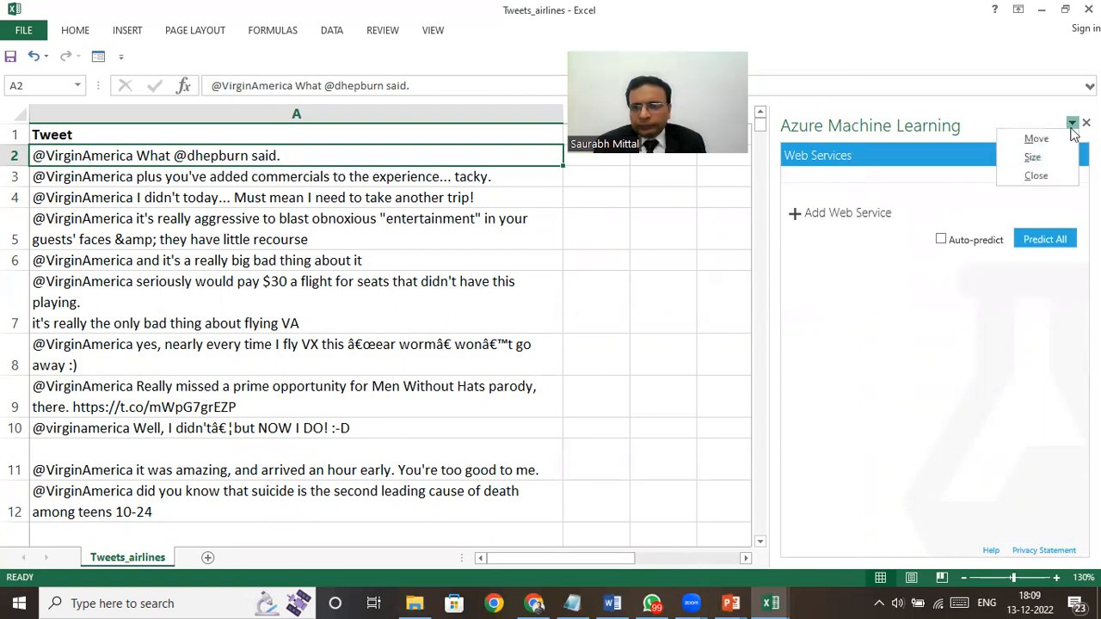
click(968, 153)
click(1072, 122)
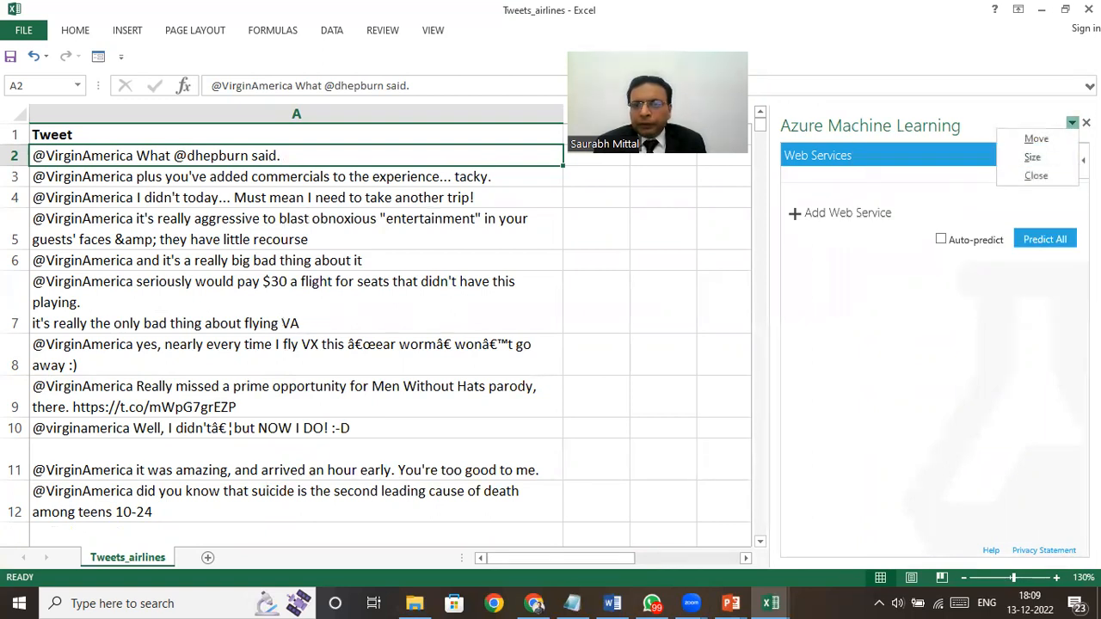
Close the Azure Machine Learning pane and insert the app again from the installed Office apps.
click(1035, 175)
click(136, 31)
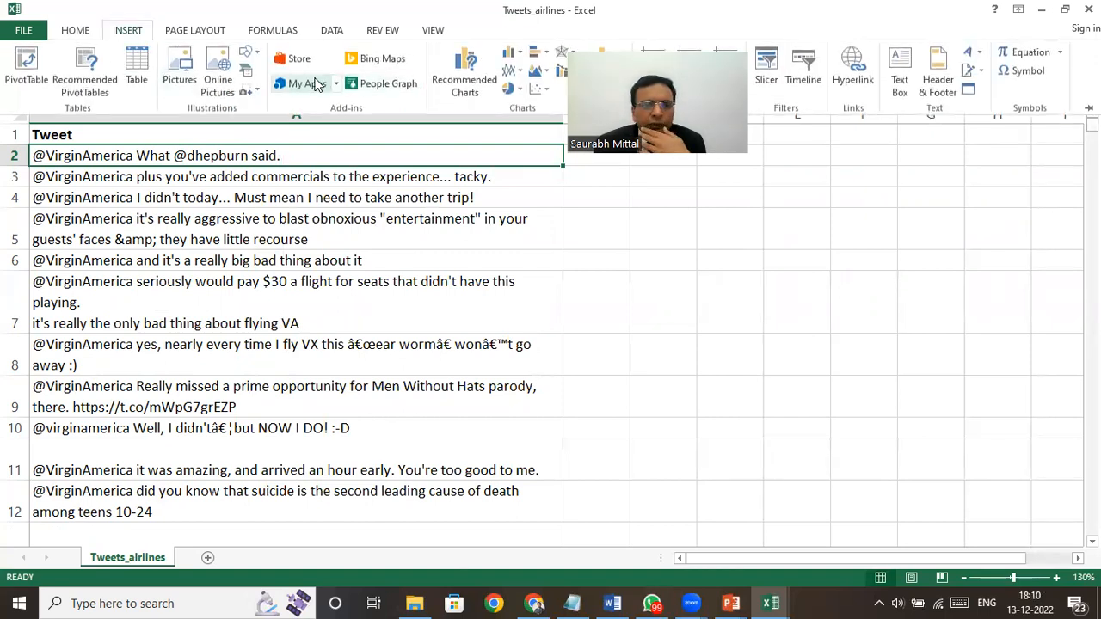
click(315, 84)
click(303, 140)
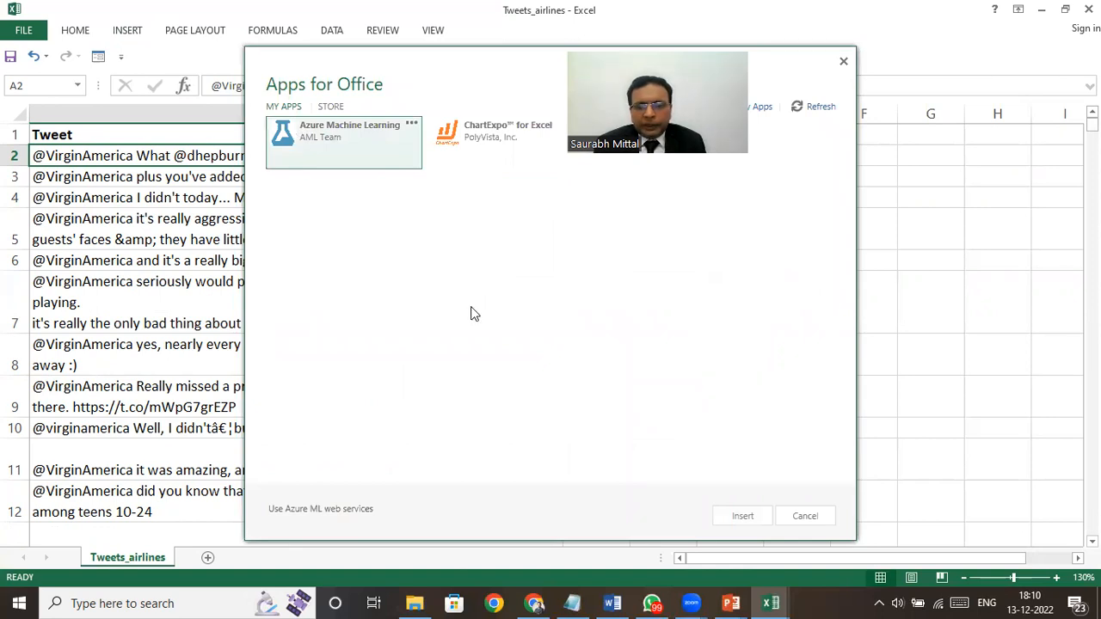
click(726, 516)
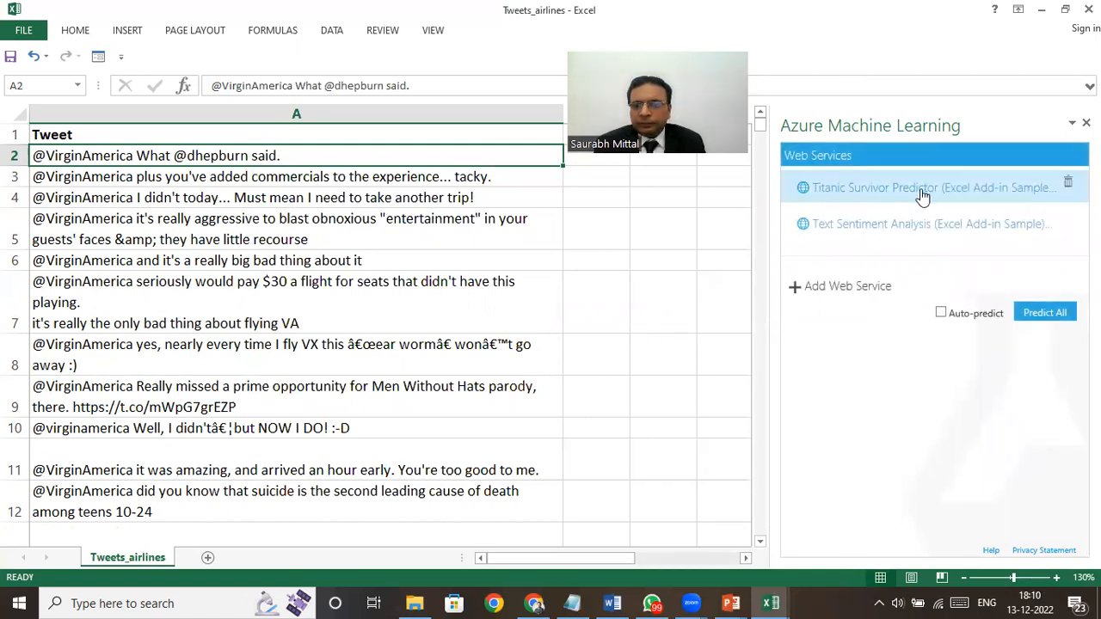
Open the Text Sentiment Analysis sample web service and expand its schema to check the required input column name.
click(832, 225)
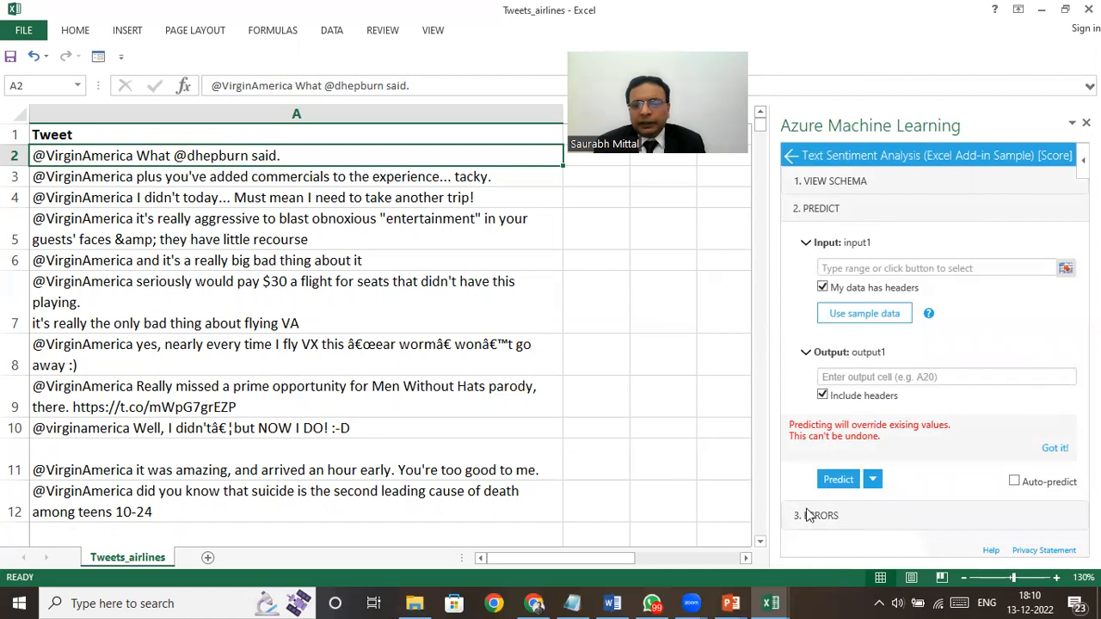
click(820, 187)
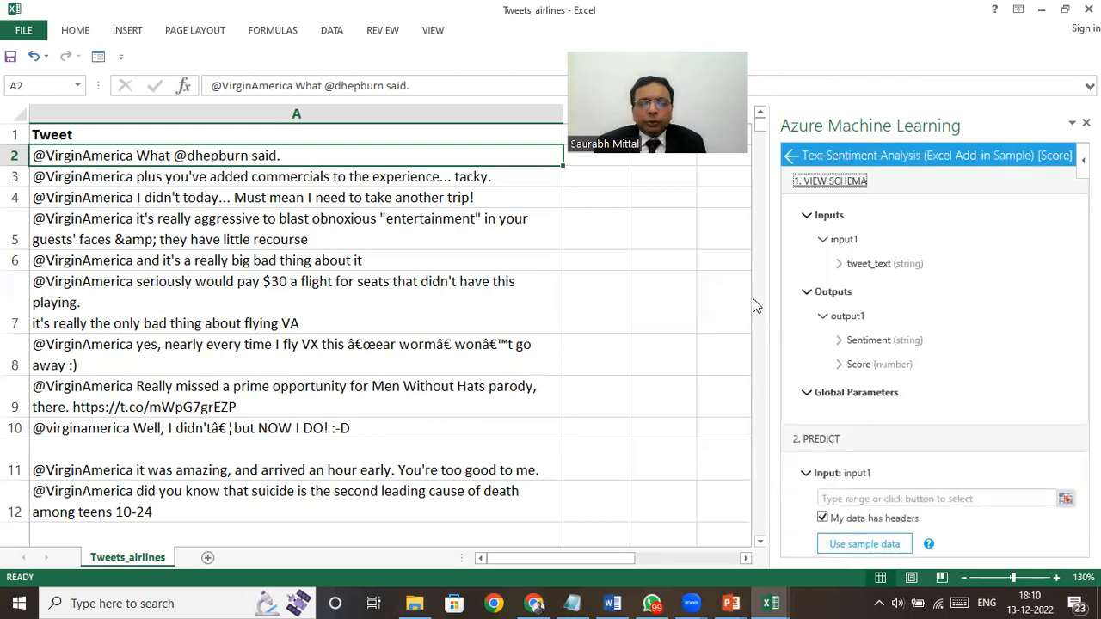
click(843, 240)
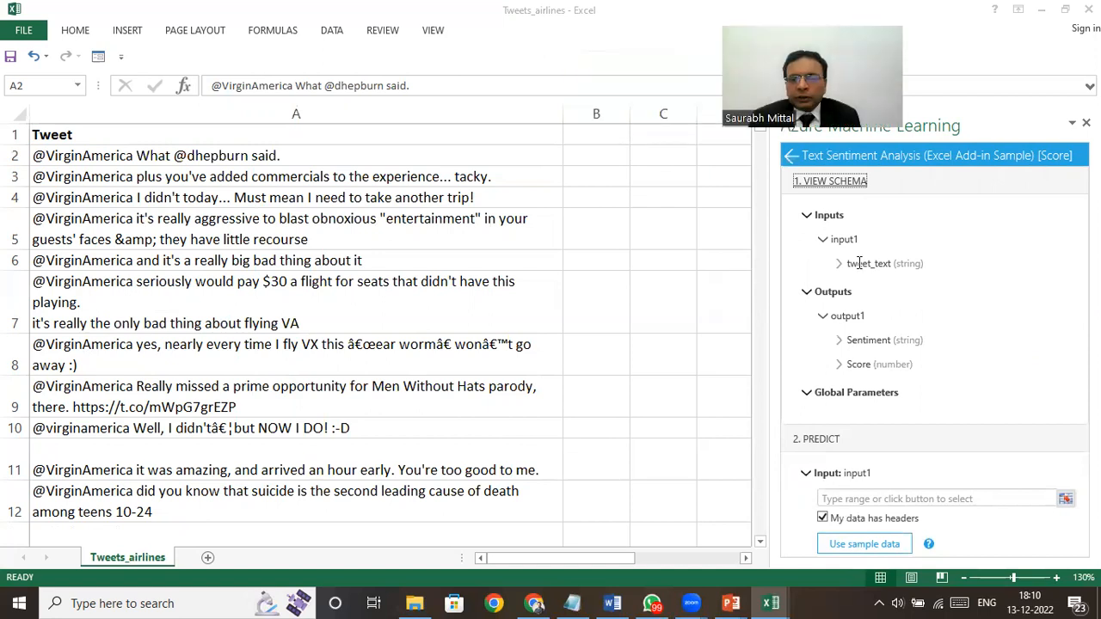
drag(847, 264, 879, 267)
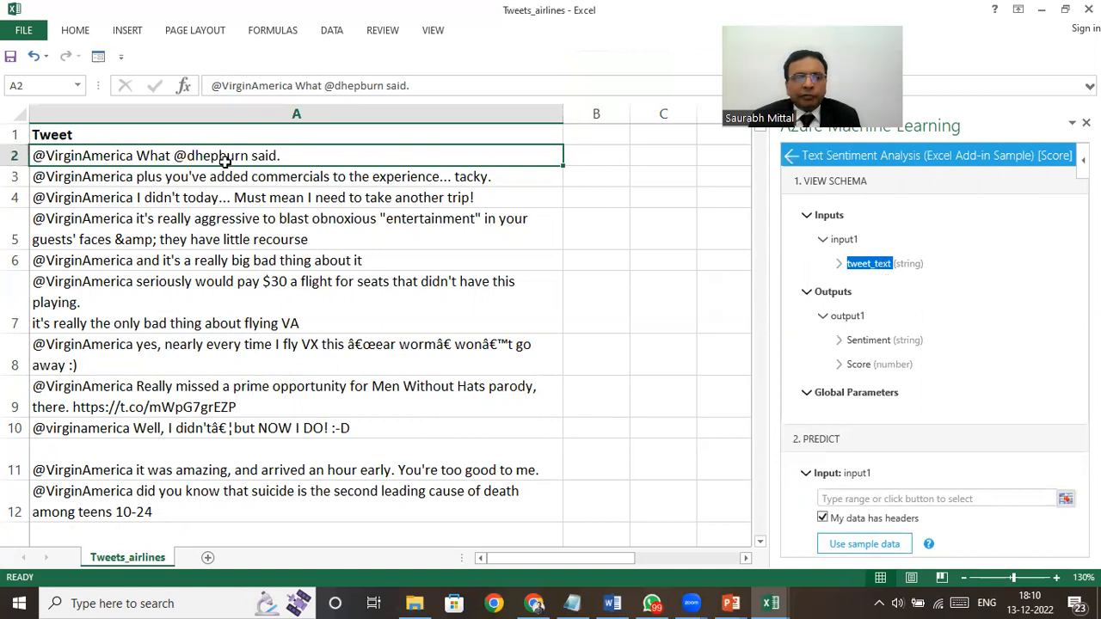
Change the header in cell A1 to tweet_text to match the input name in the service schema.
click(228, 134)
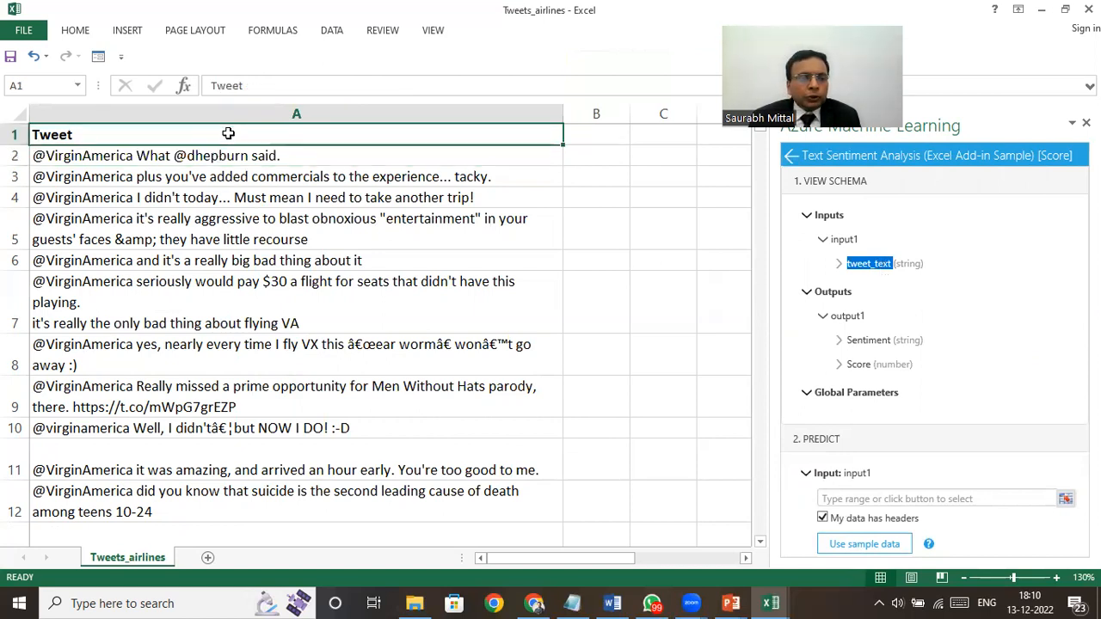
text(twee)
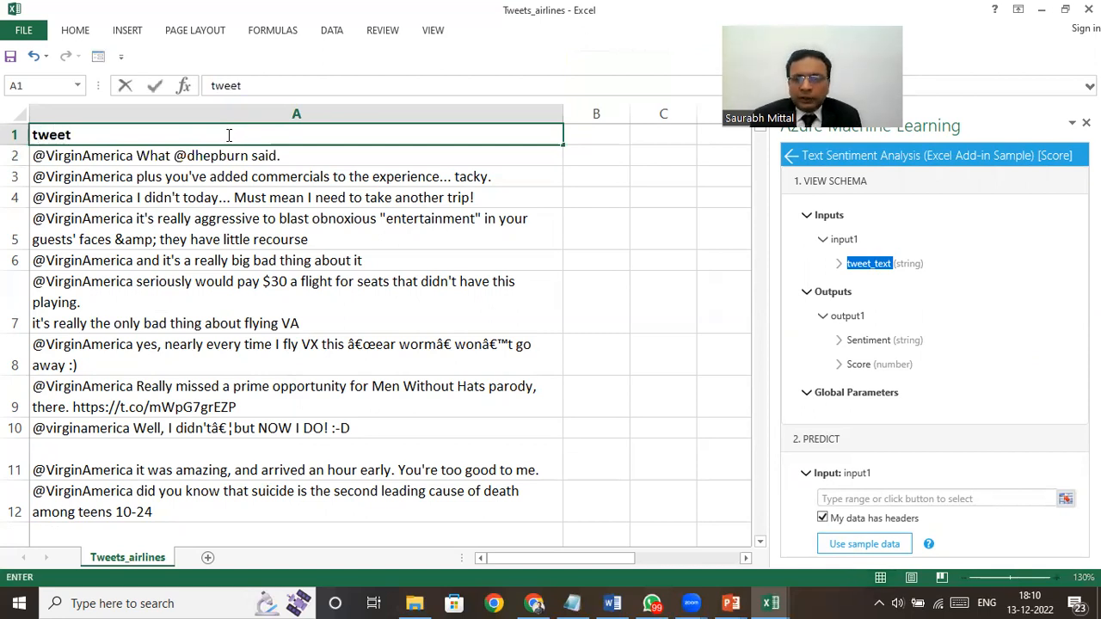
text(t_text)
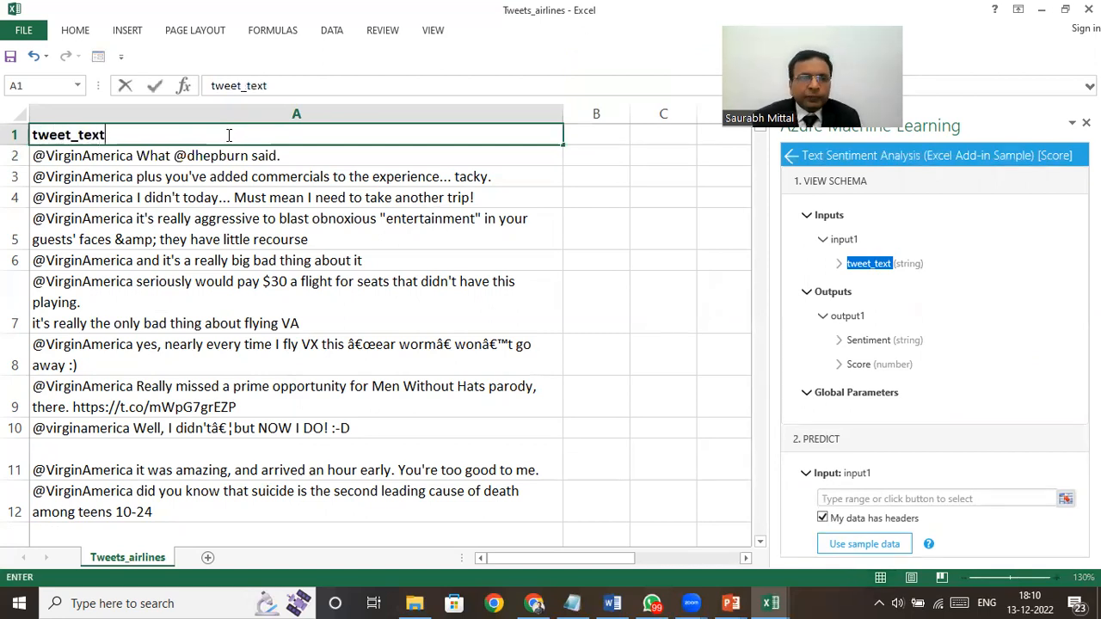
key(Return)
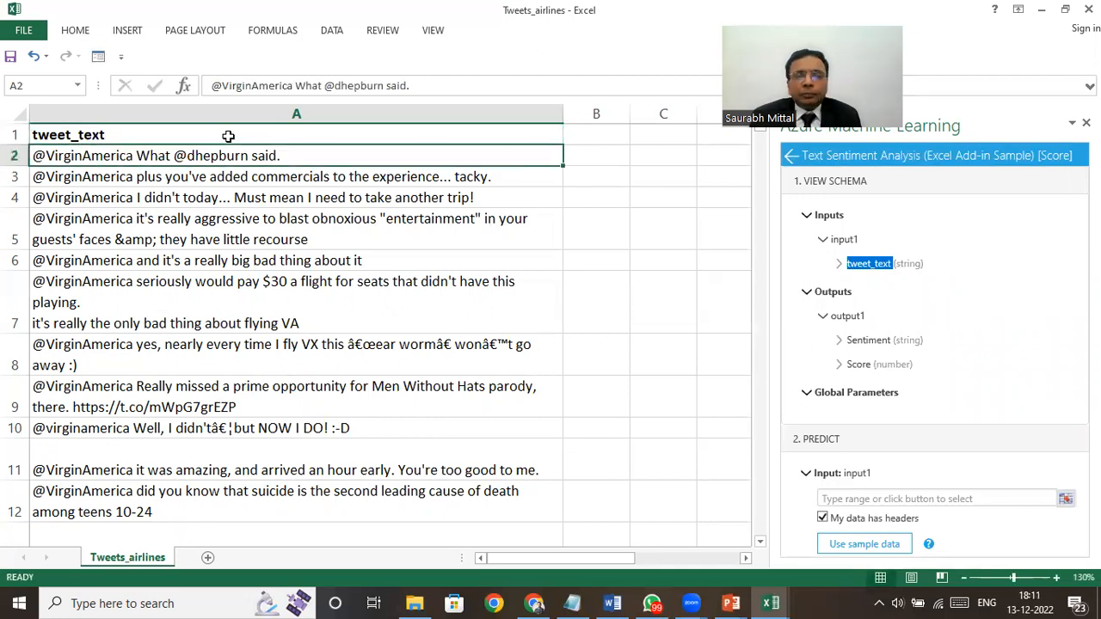
click(228, 136)
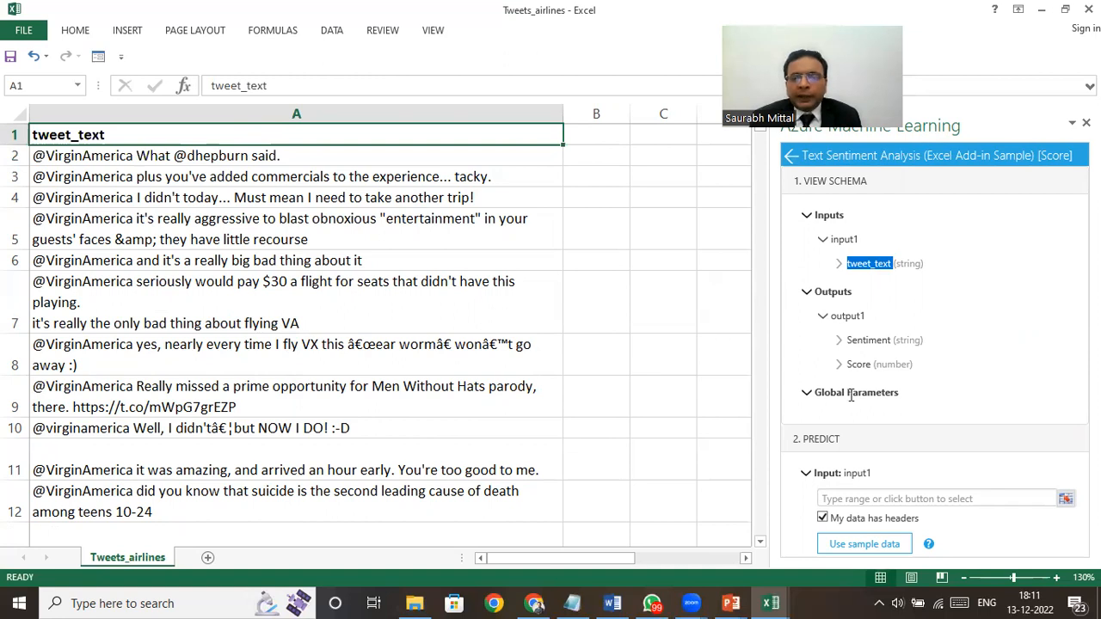
Collapse the schema and set the prediction input to the range A1:A151 on the Tweets_airlines sheet.
click(863, 341)
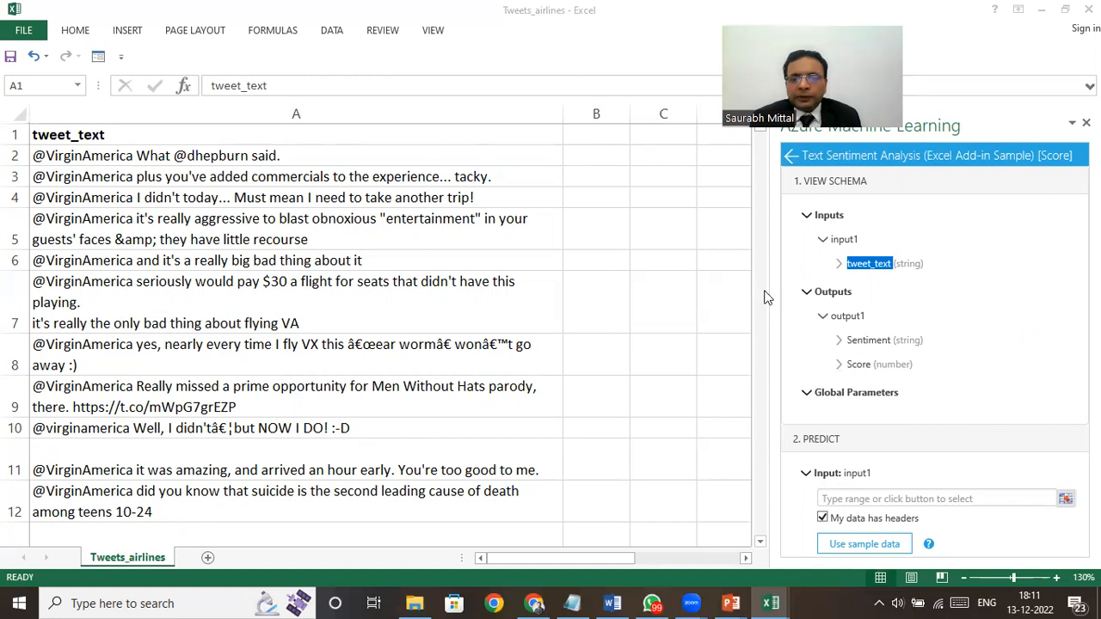
click(809, 186)
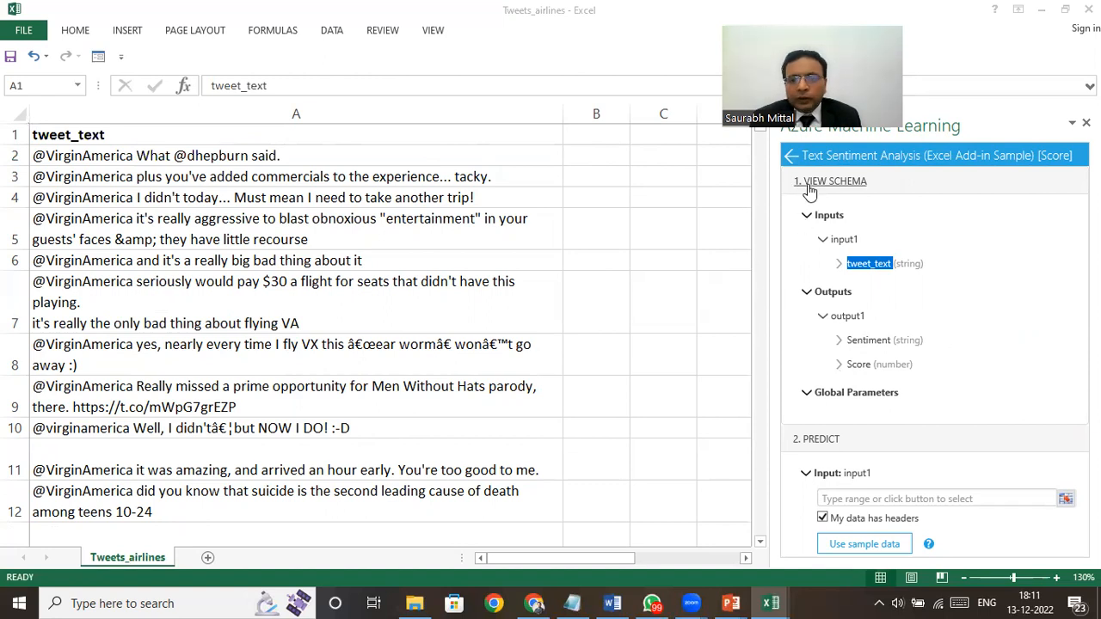
click(810, 186)
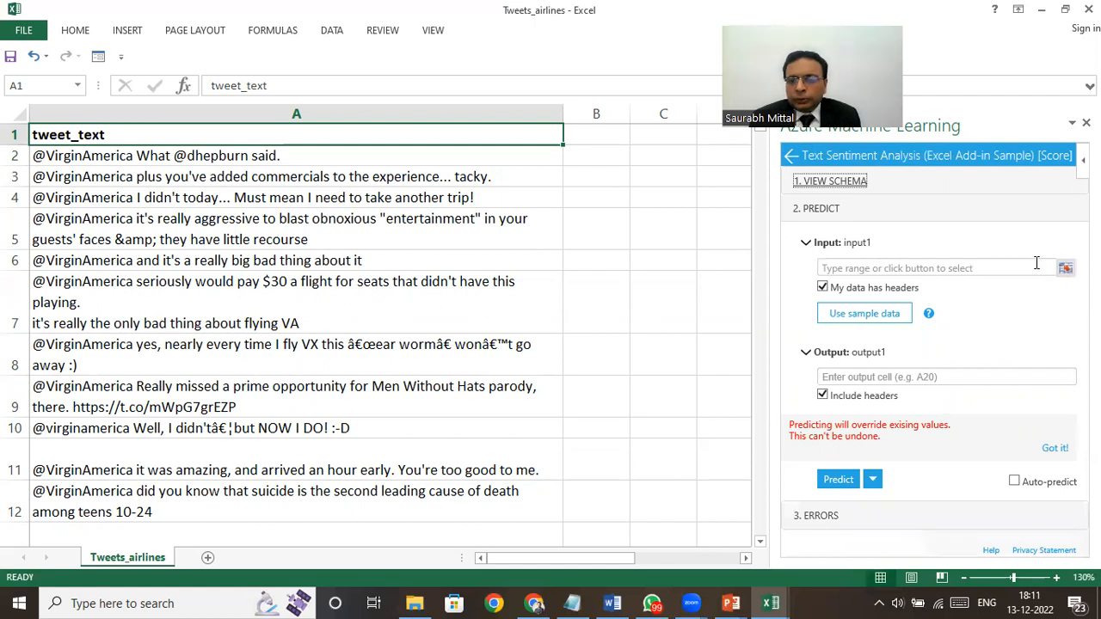
click(1066, 269)
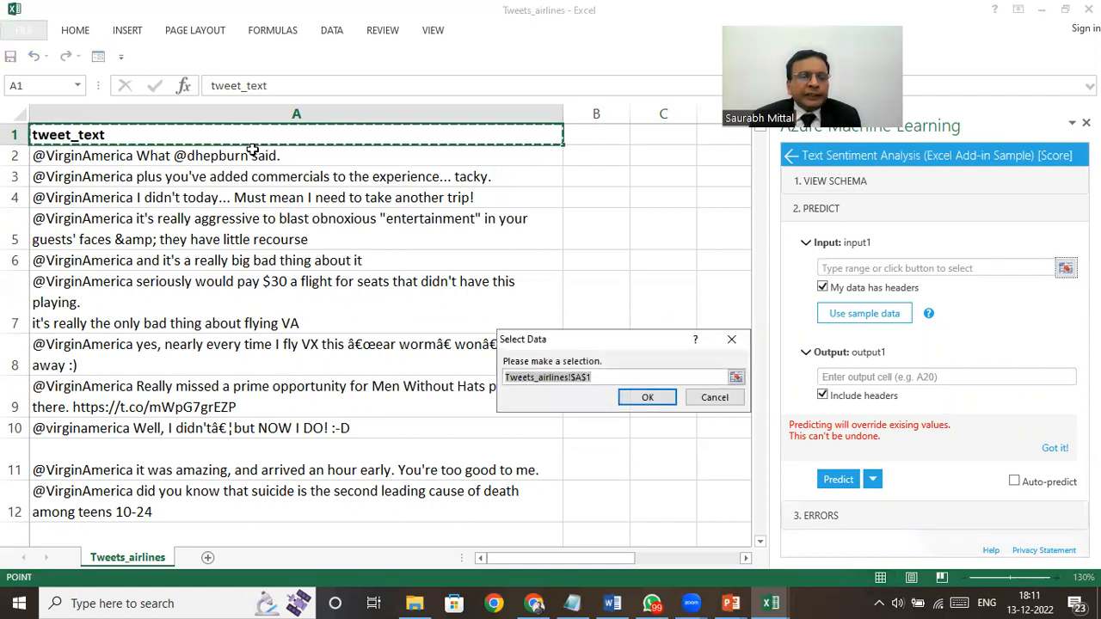
drag(165, 140, 112, 288)
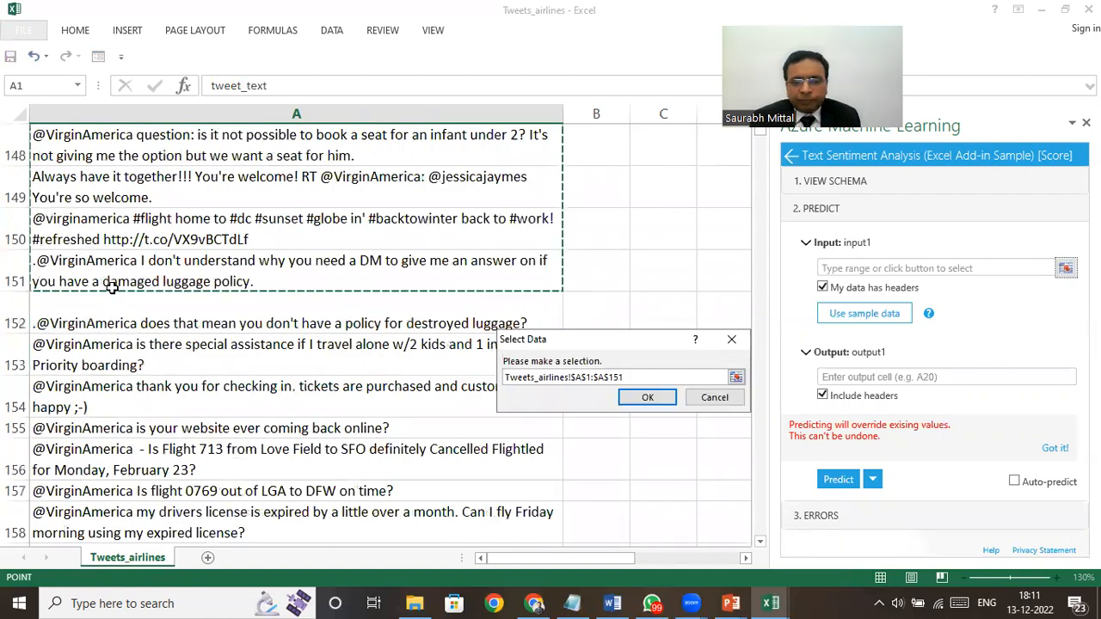
click(660, 400)
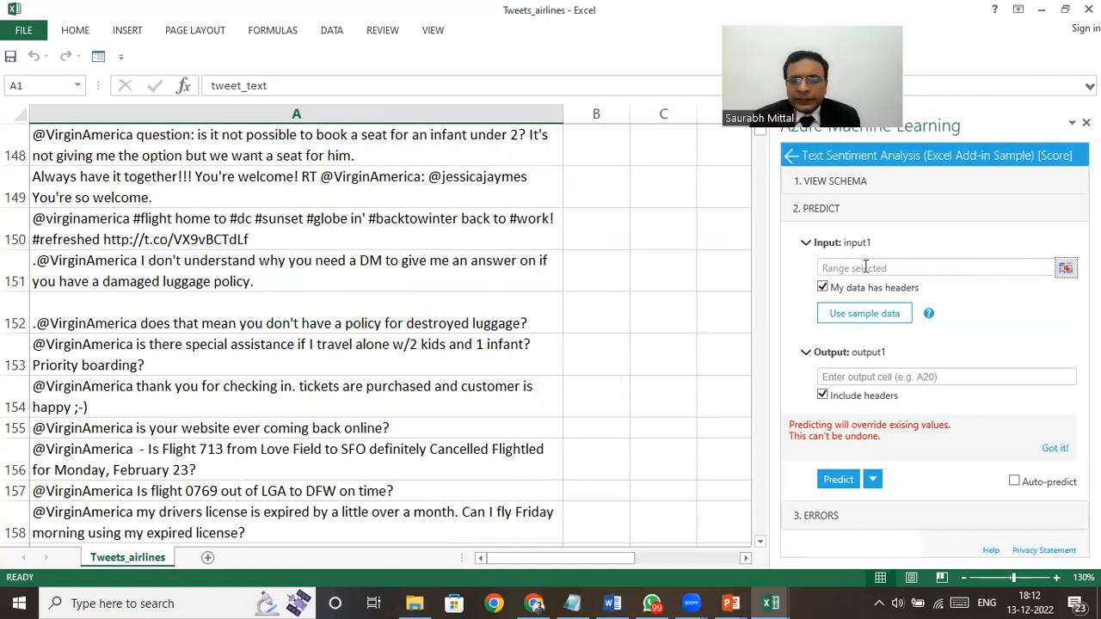
Run the sentiment prediction with output cell B1 and Auto-predict turned on.
click(872, 379)
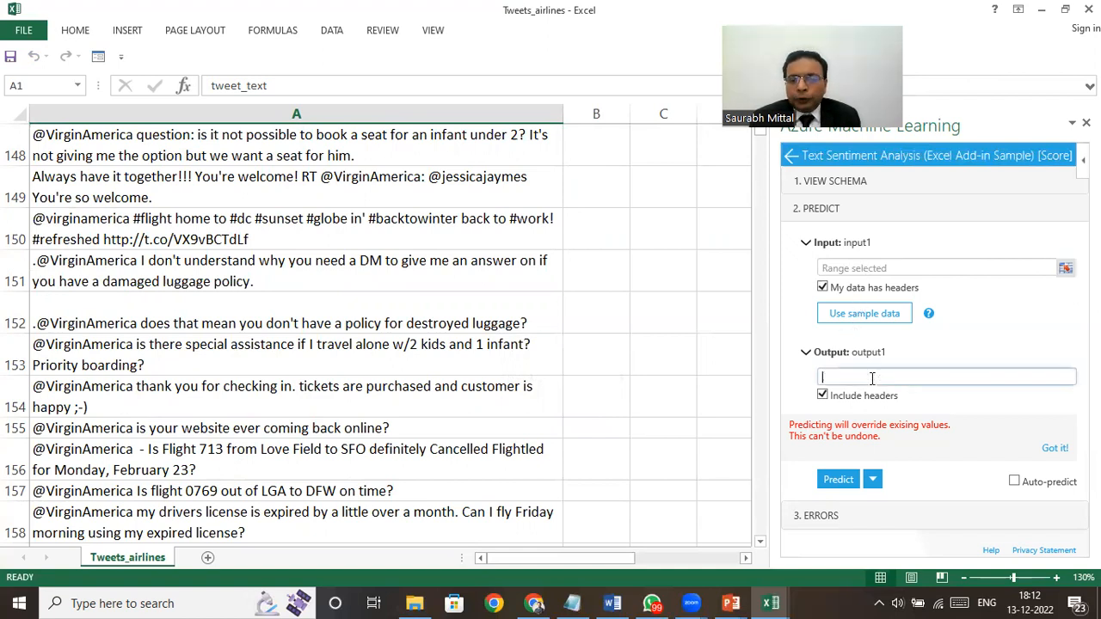
scroll(555, 238, up, 11)
scroll(556, 238, up, 8)
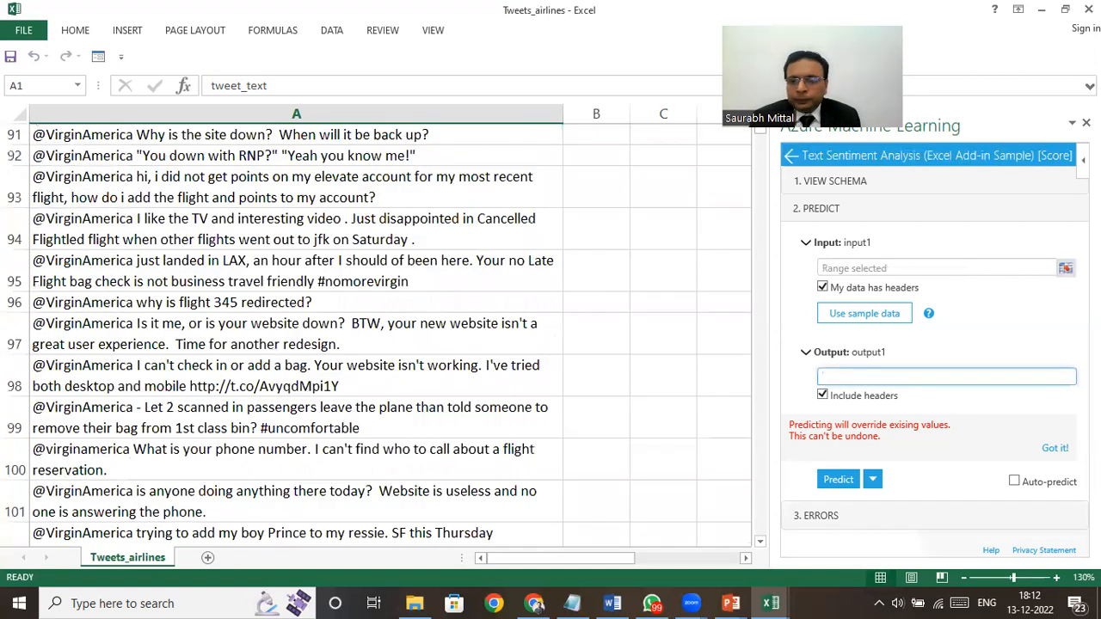
scroll(508, 275, up, 20)
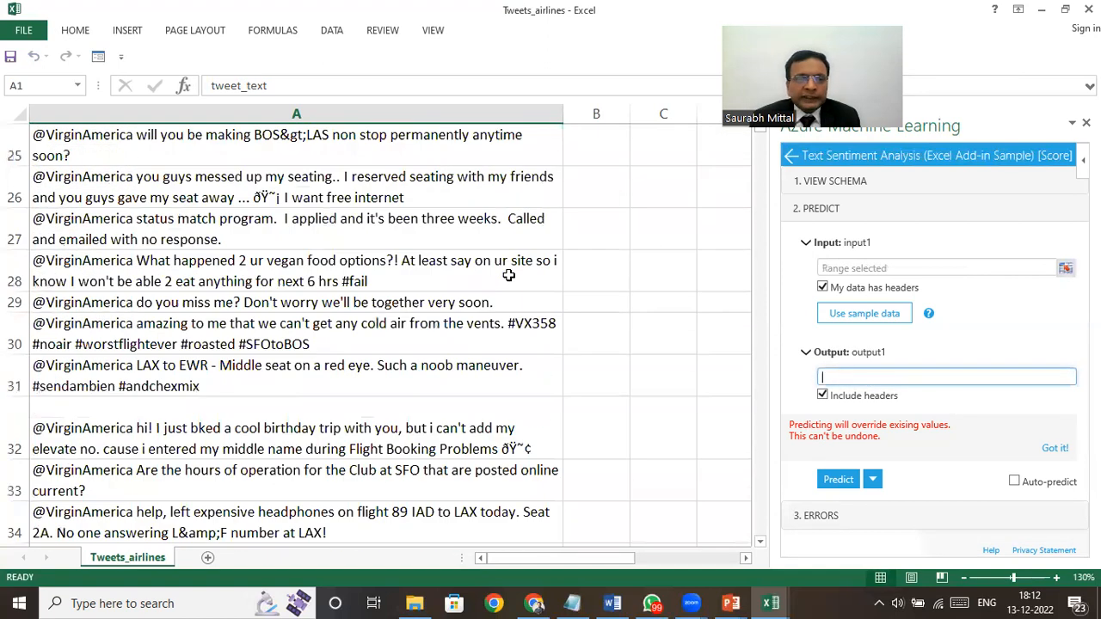
scroll(550, 232, up, 8)
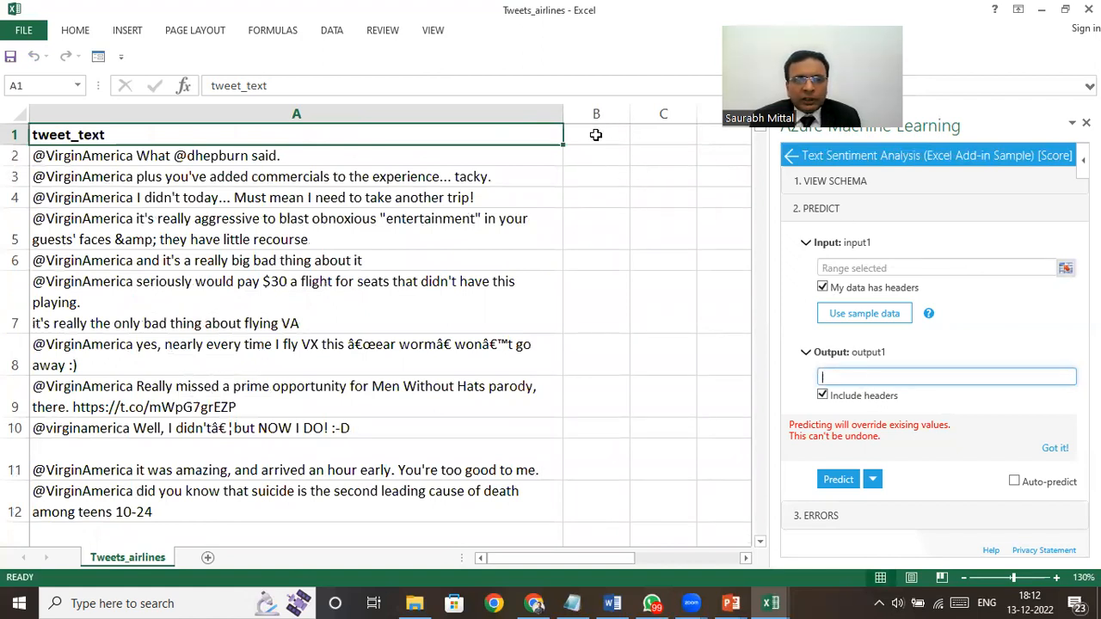
text(B1)
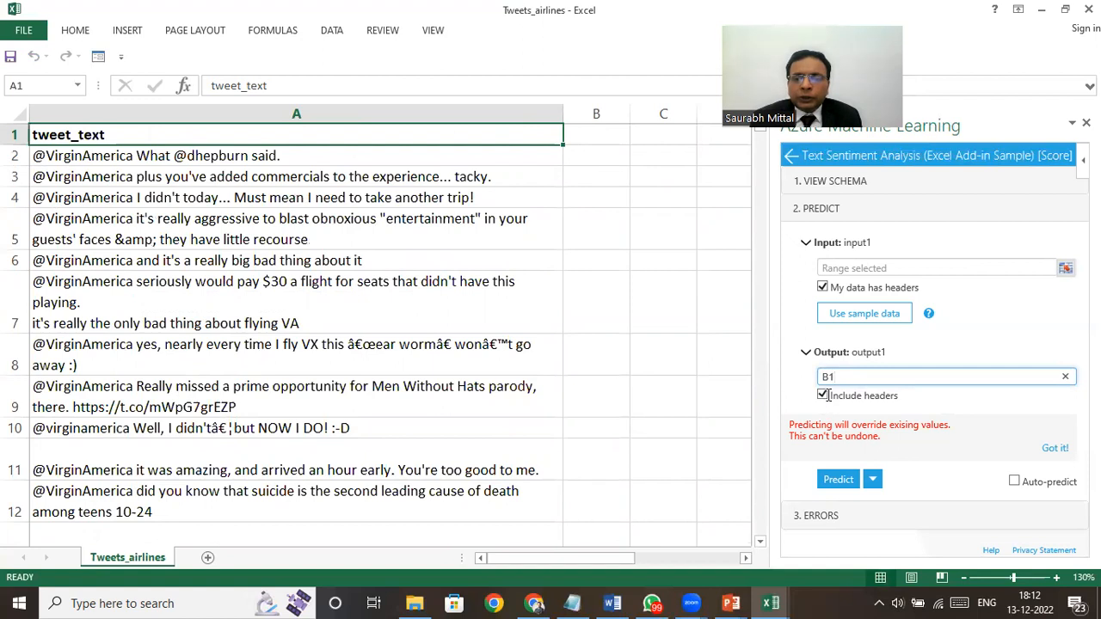
click(1014, 483)
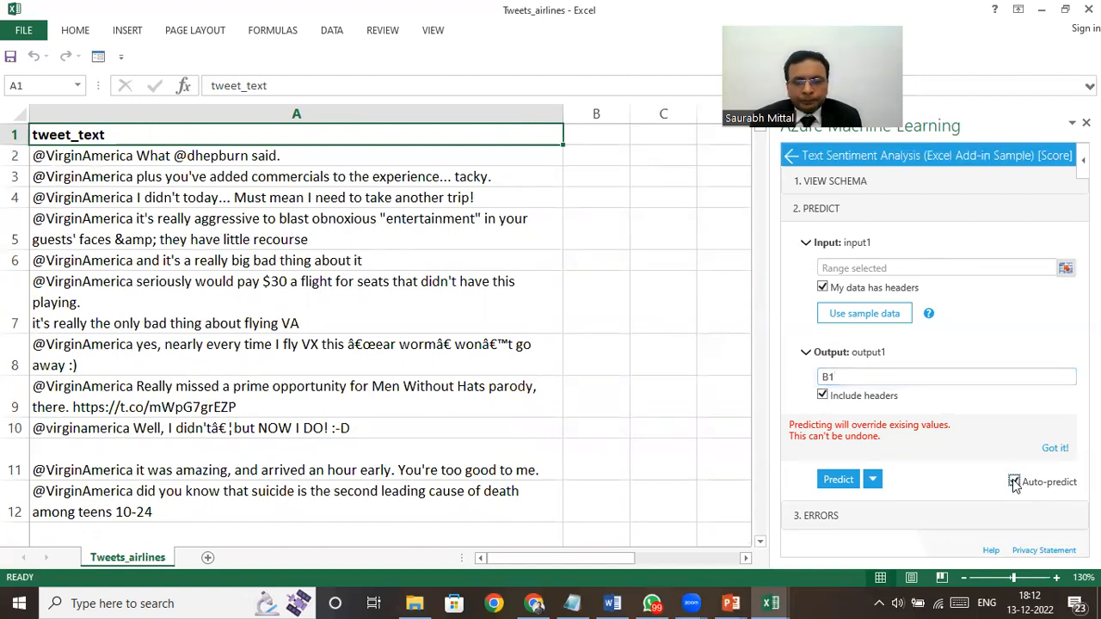
click(838, 481)
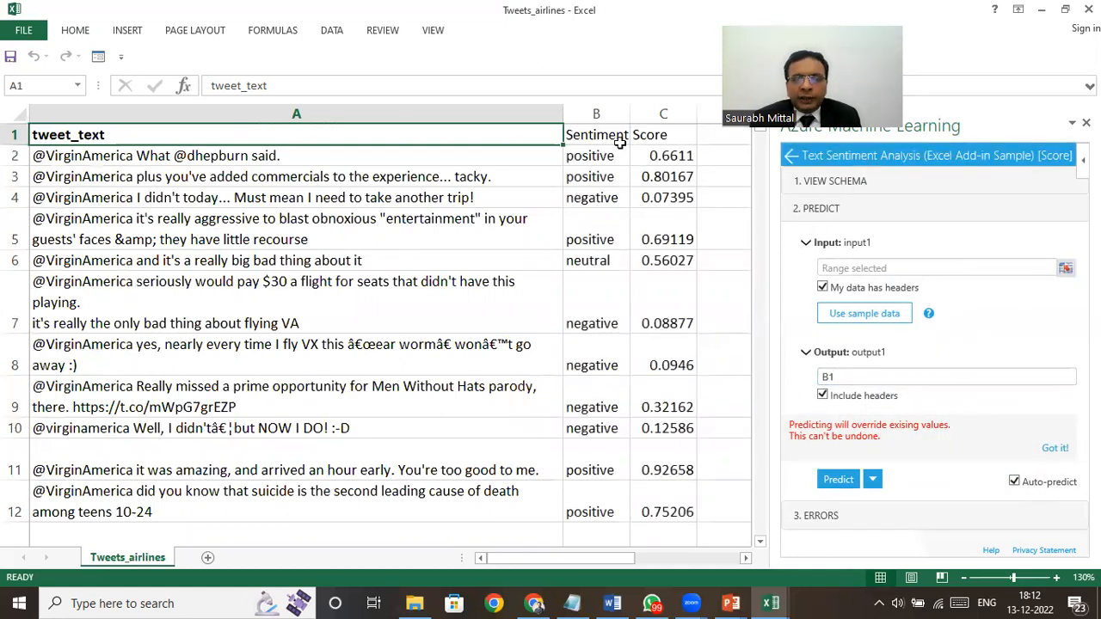
Widen column B to fit its Sentiment header and look through the predicted sentiments for the tweets.
drag(630, 116, 649, 115)
drag(604, 157, 599, 399)
scroll(438, 307, up, 2)
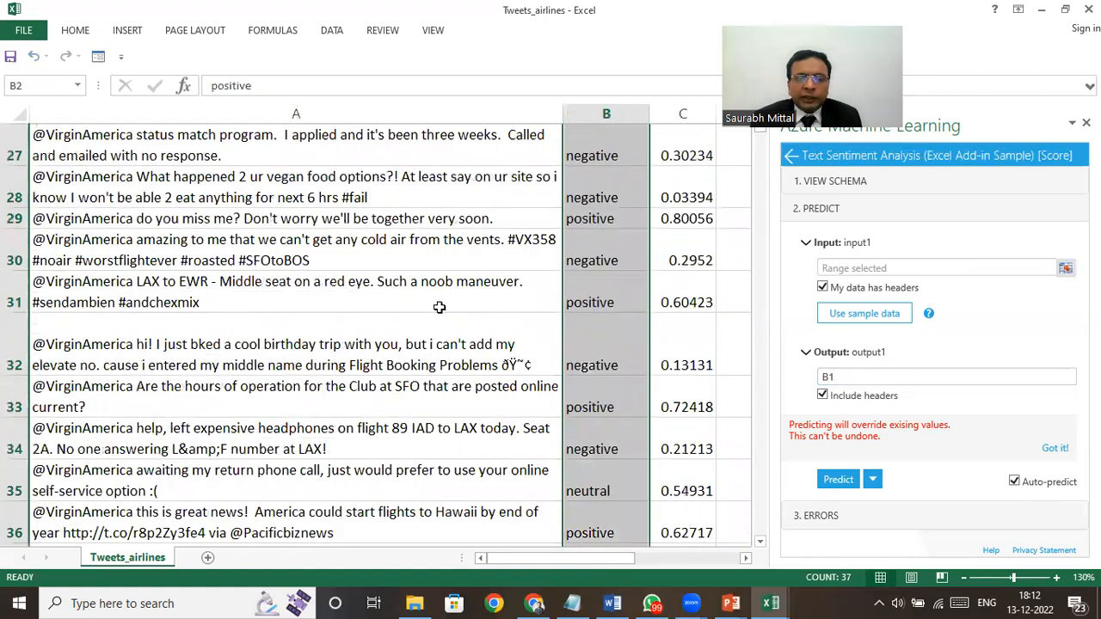
scroll(438, 307, up, 9)
click(330, 267)
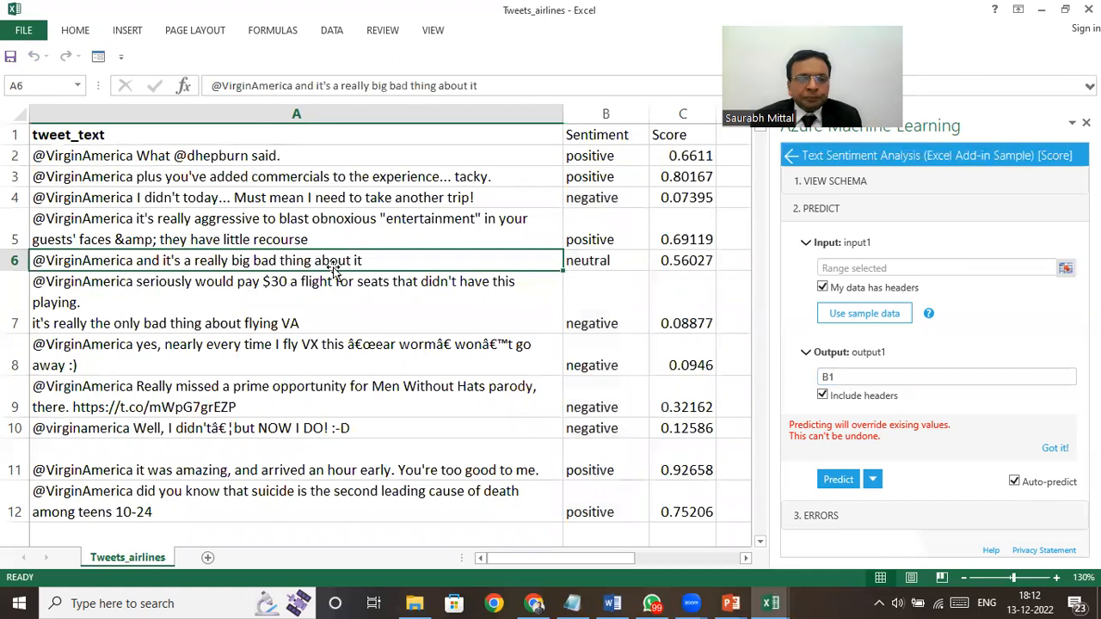
Try to replace "bad" with "Good" in the tweet in cell A7.
click(390, 307)
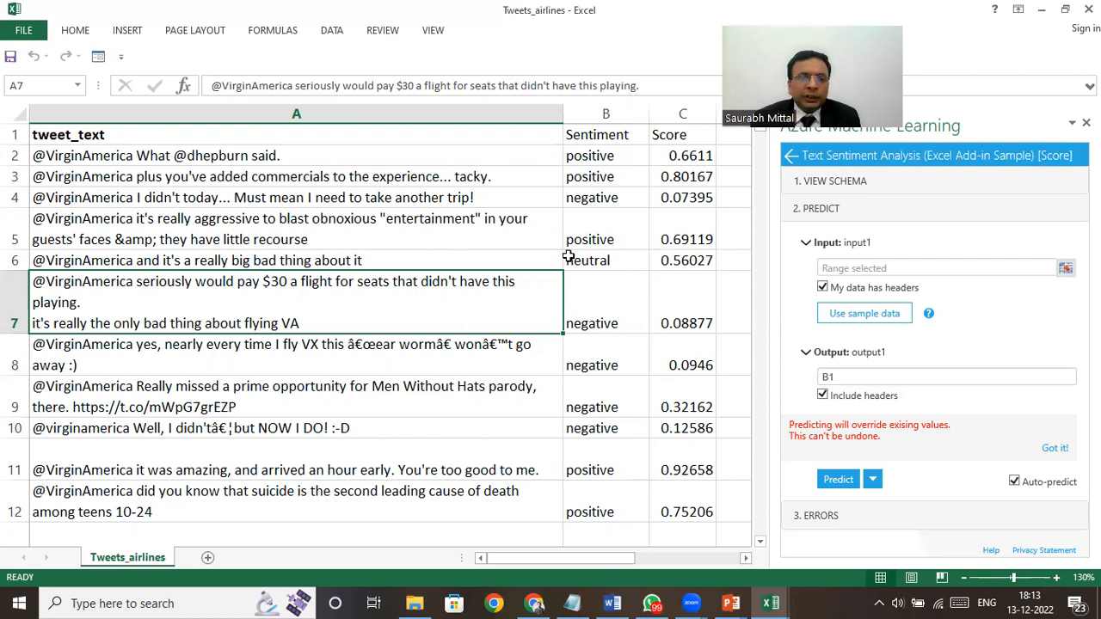
double_click(285, 281)
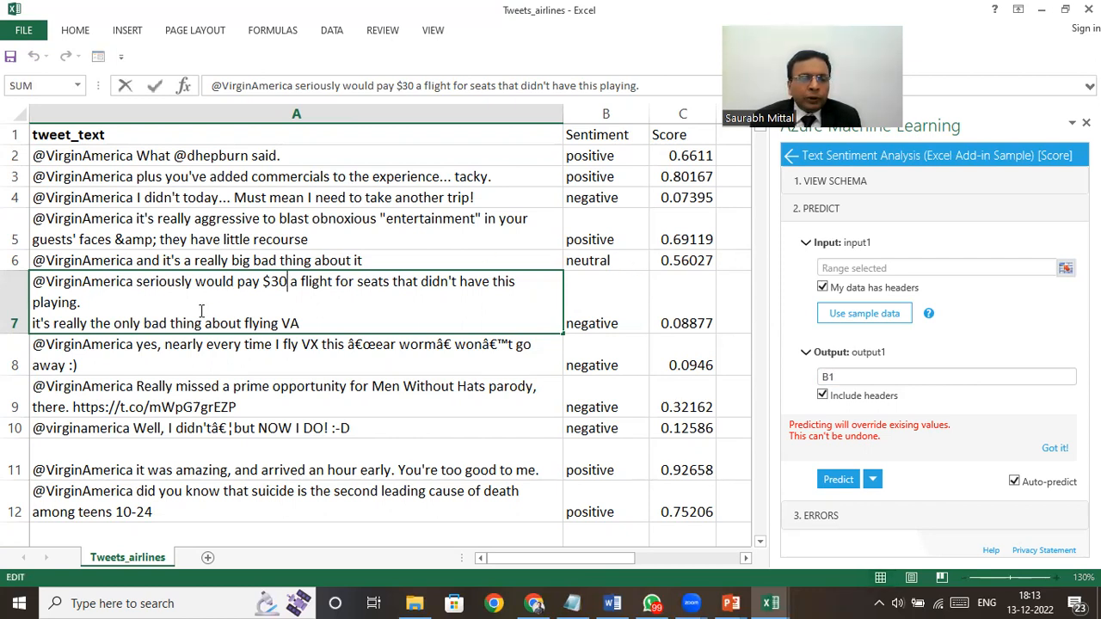
key(Left)
key(BackSpace)
key(BackSpace)
key(BackSpace)
text(Good)
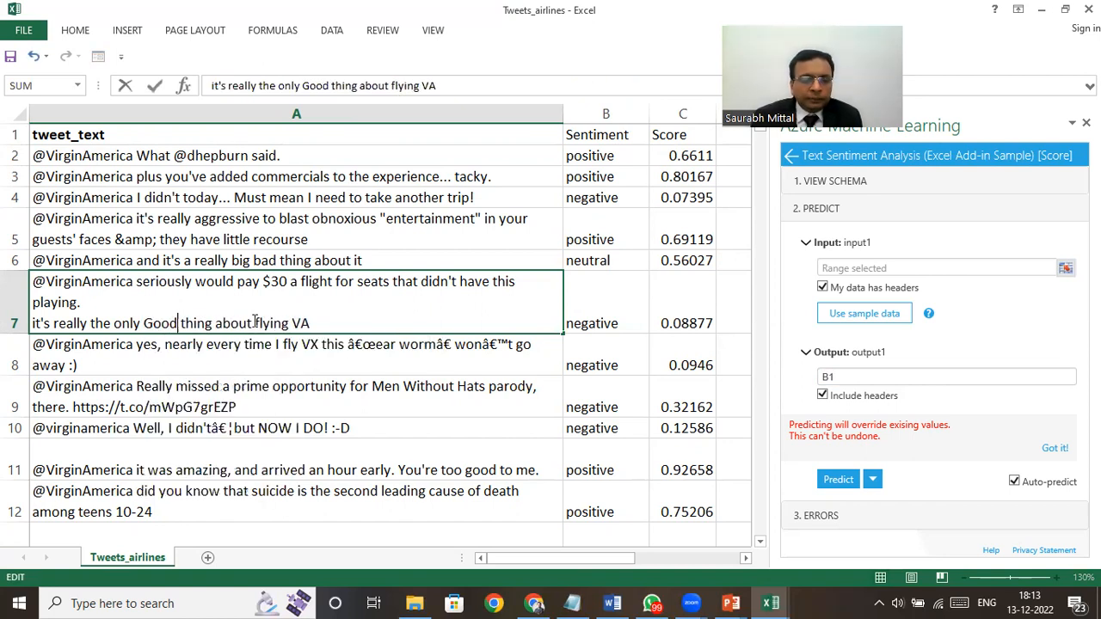
key(Return)
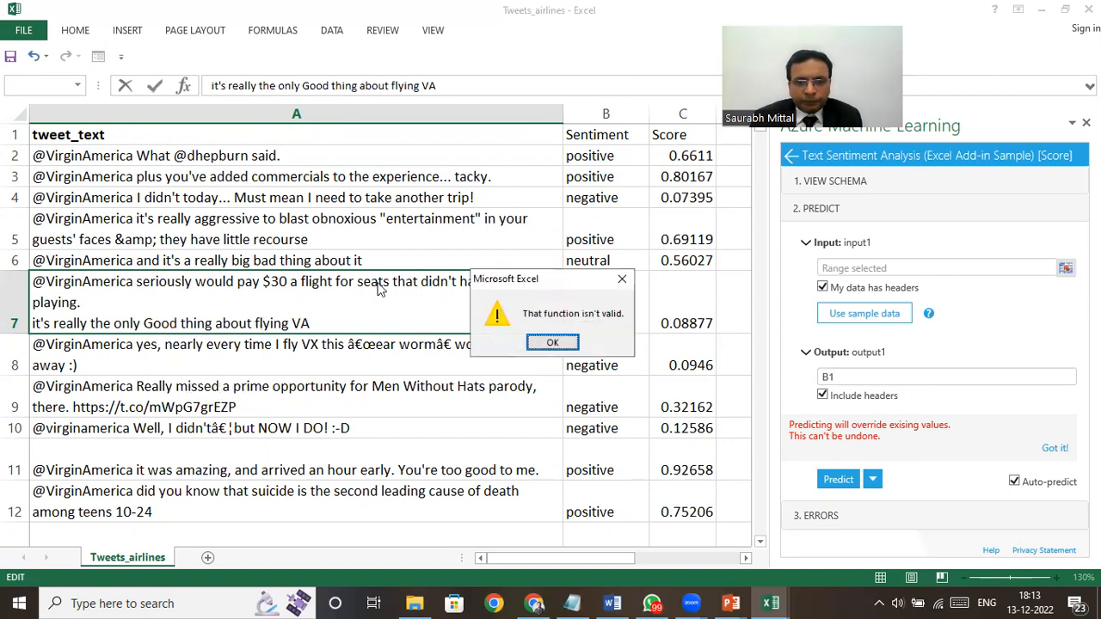
click(557, 342)
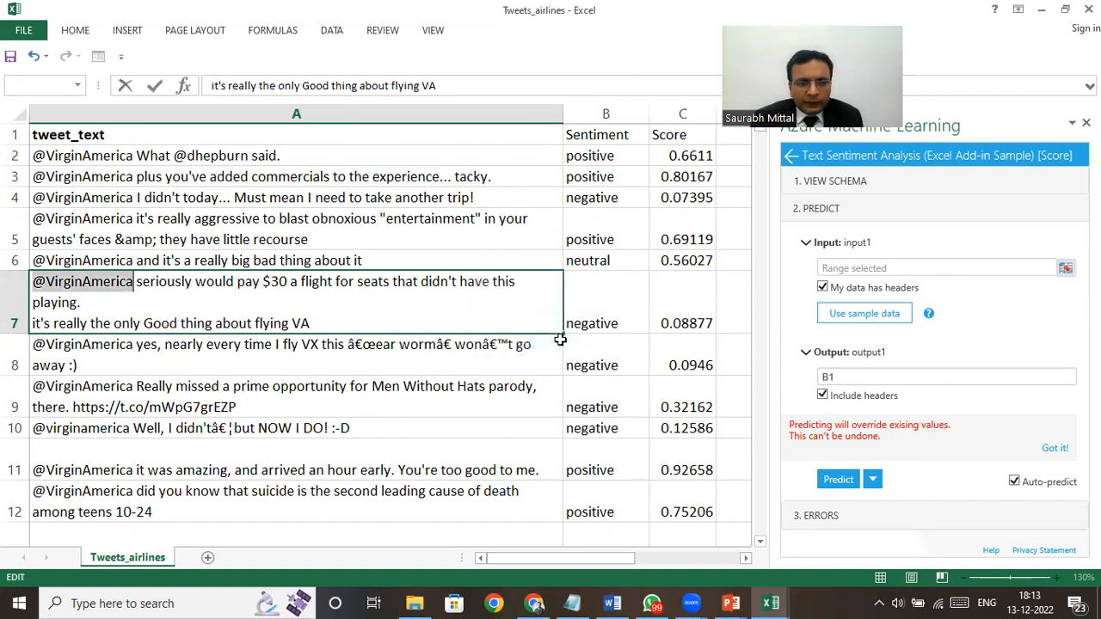
click(399, 375)
text(`)
key(Escape)
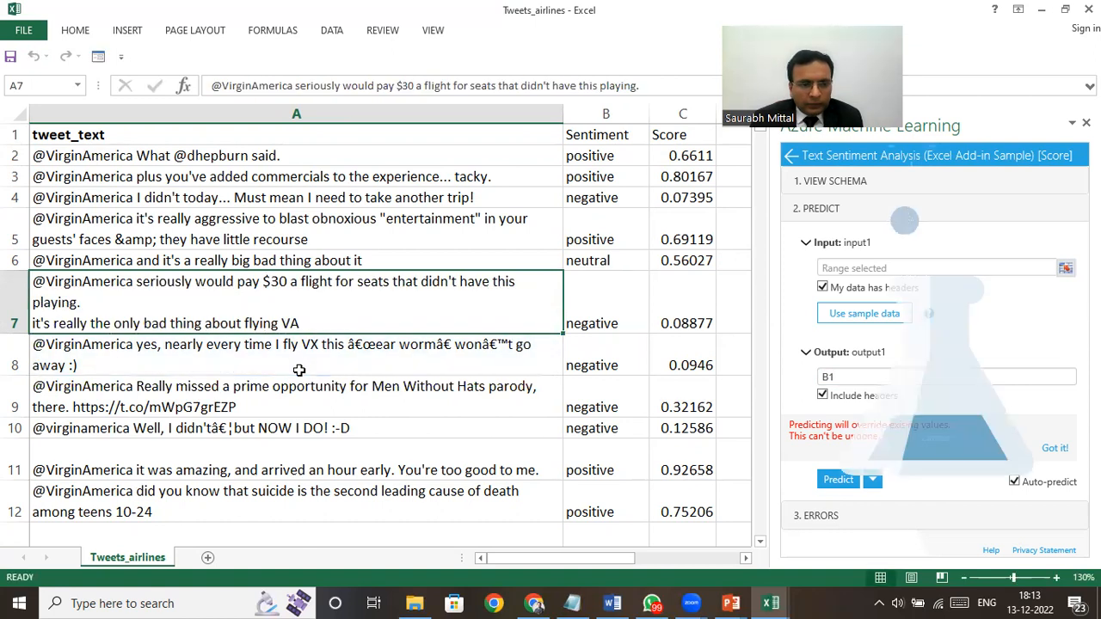
Try to reword the second line of cell A7 to "it's really the only Good thing thing about flying VA".
double_click(154, 324)
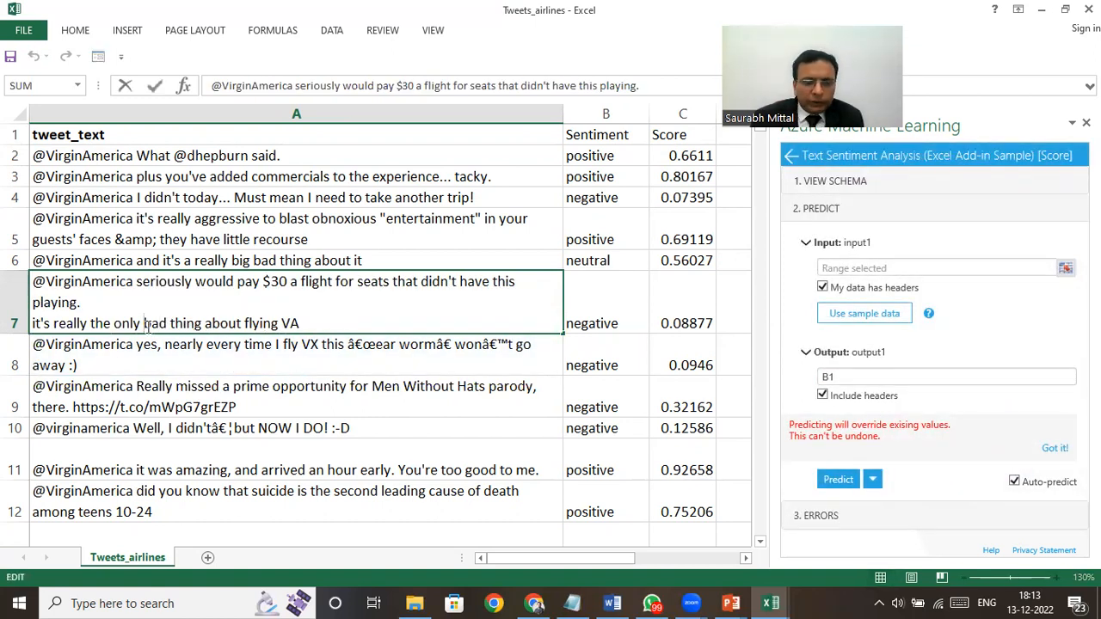
text(Good)
key(Delete)
key(Delete)
key(Delete)
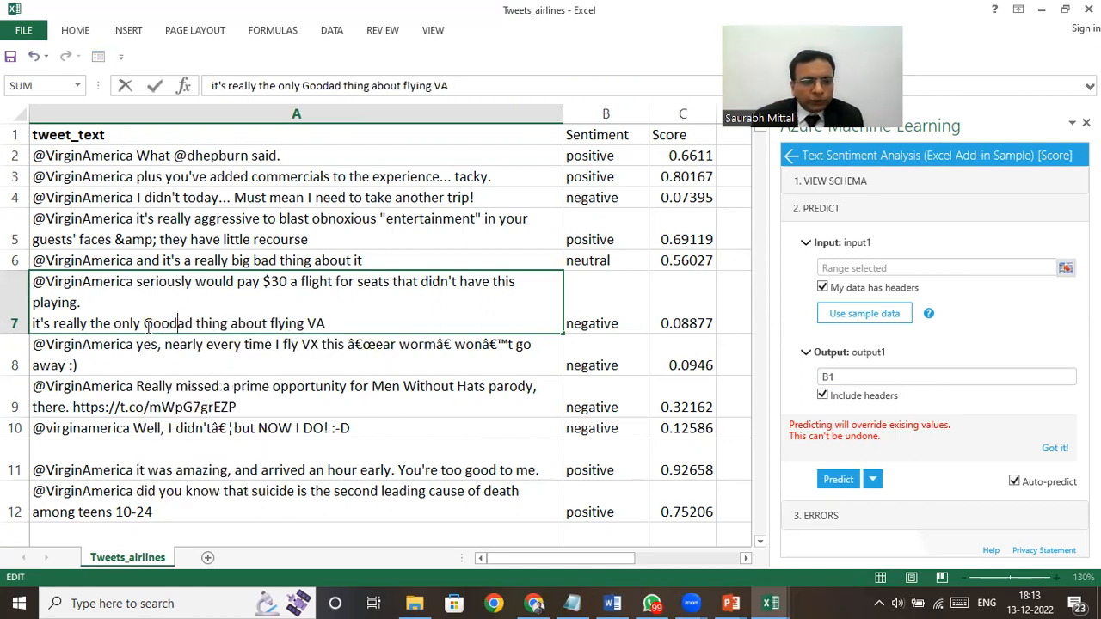
text(thing)
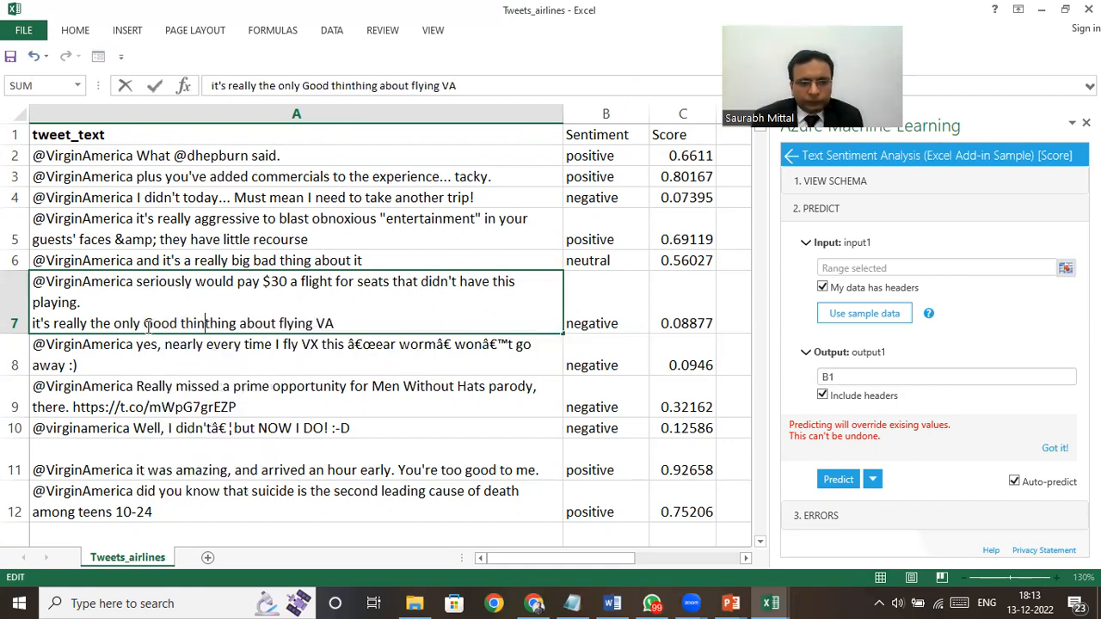
key(Return)
key(Return)
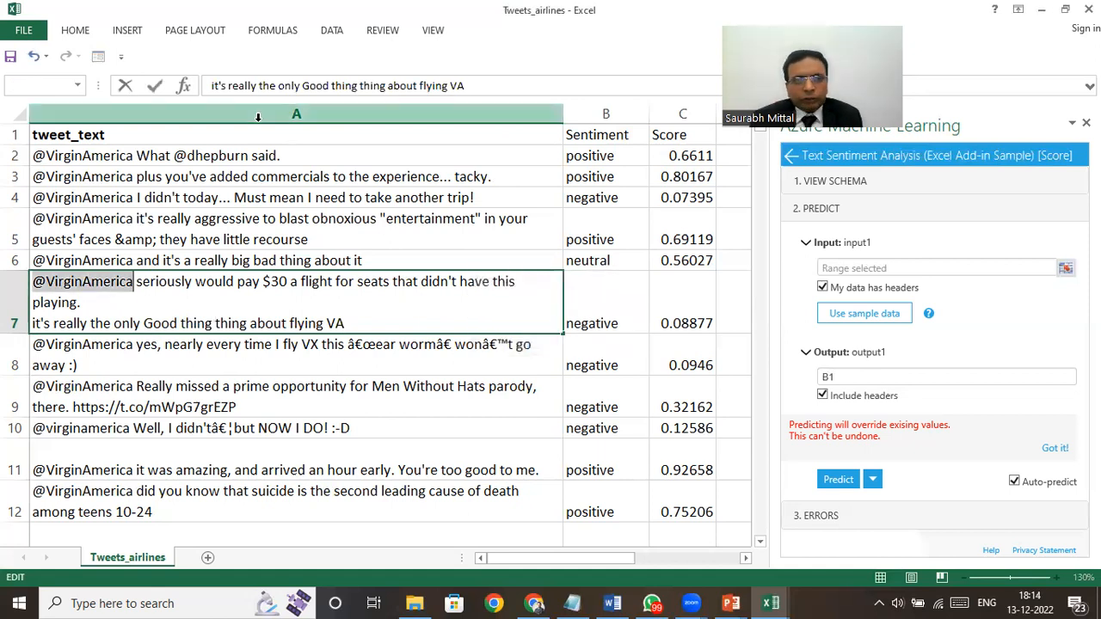
key(Escape)
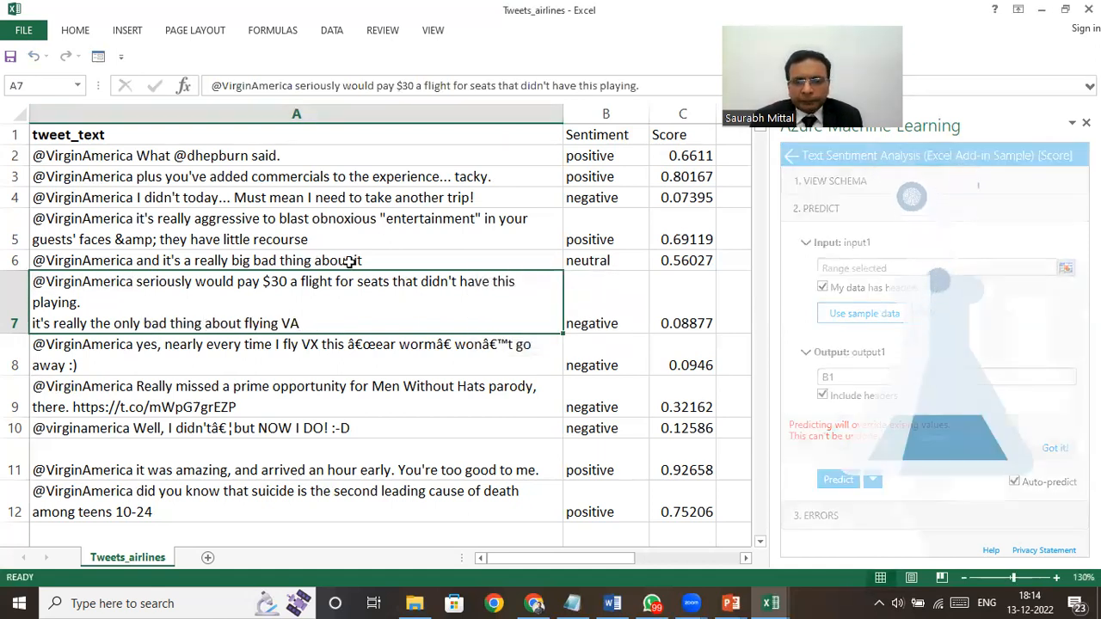
Save the file as an Excel Workbook named Tweets_airlines in the Sentiment Analysis folder, replacing the existing workbook.
click(263, 260)
click(26, 33)
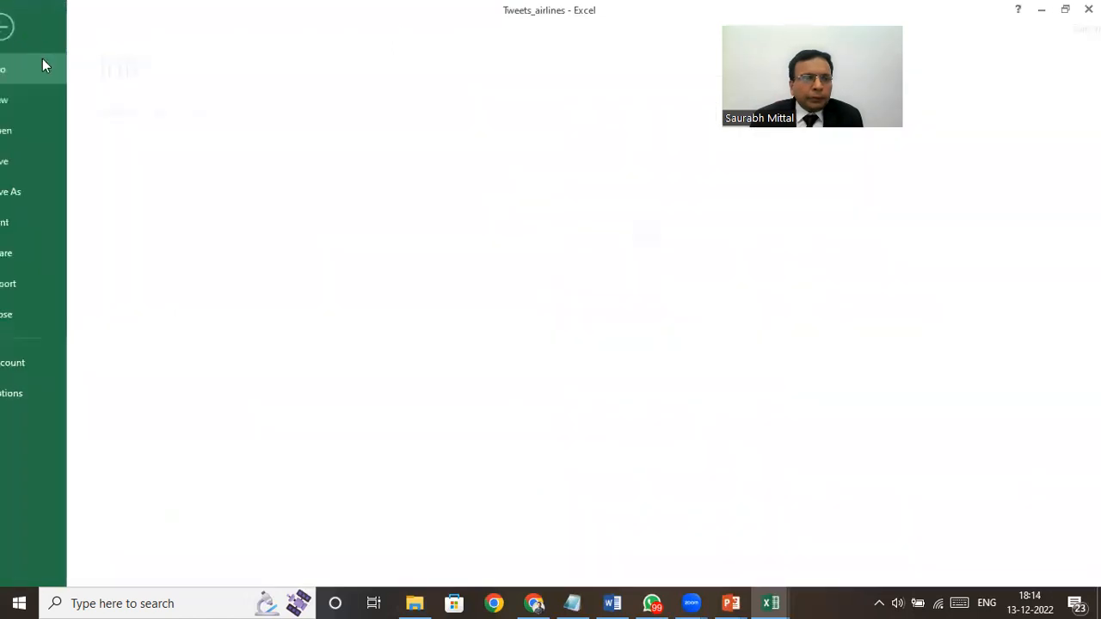
click(43, 188)
click(465, 179)
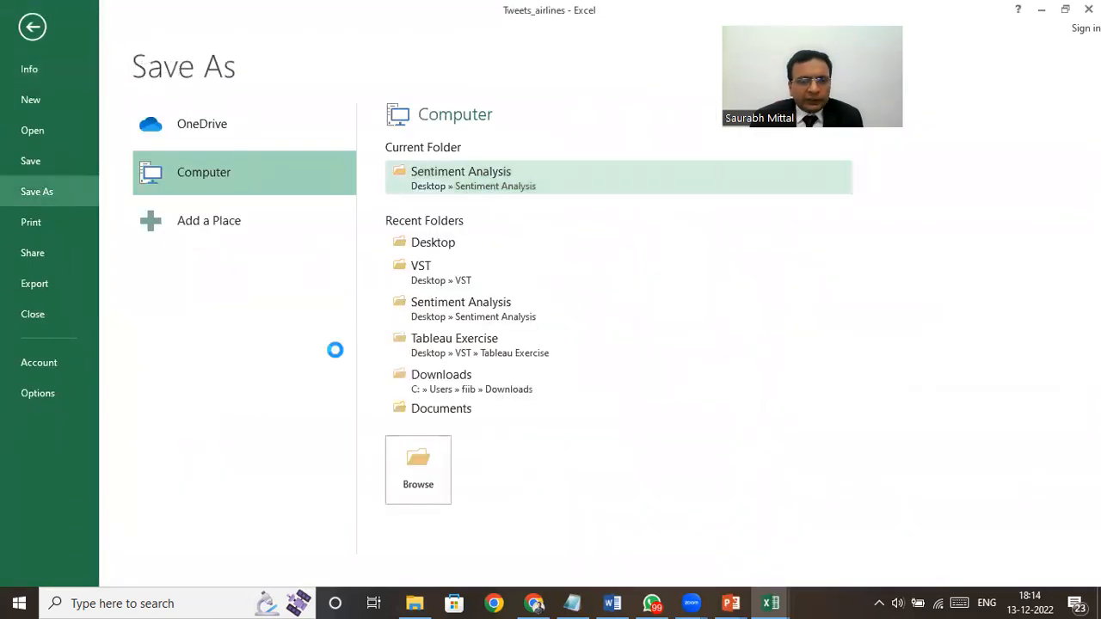
click(203, 408)
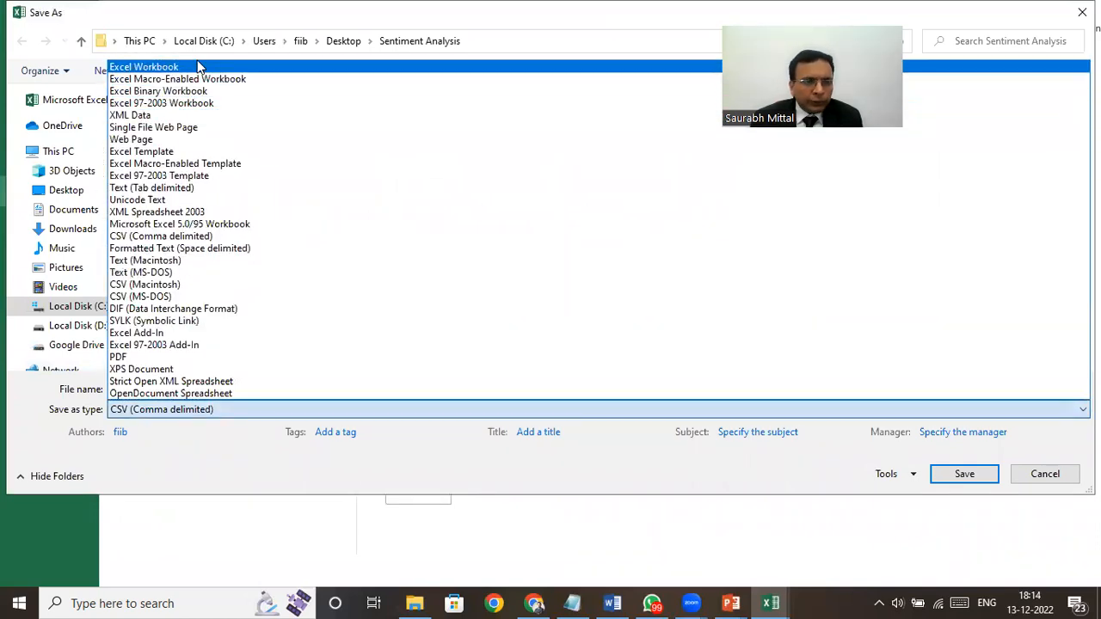
key(Escape)
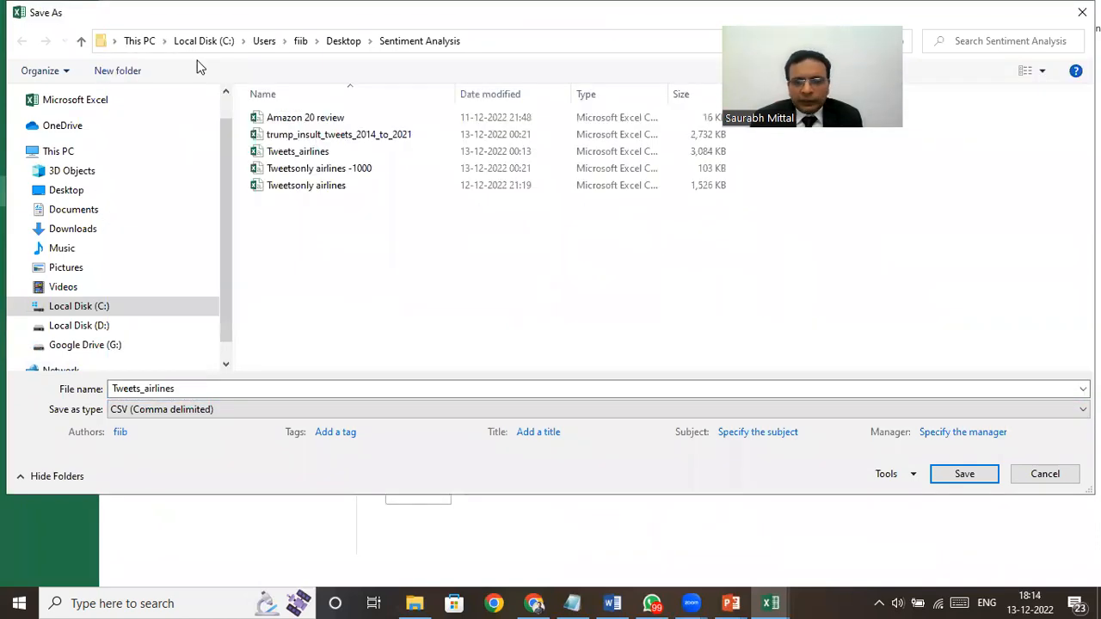
click(498, 407)
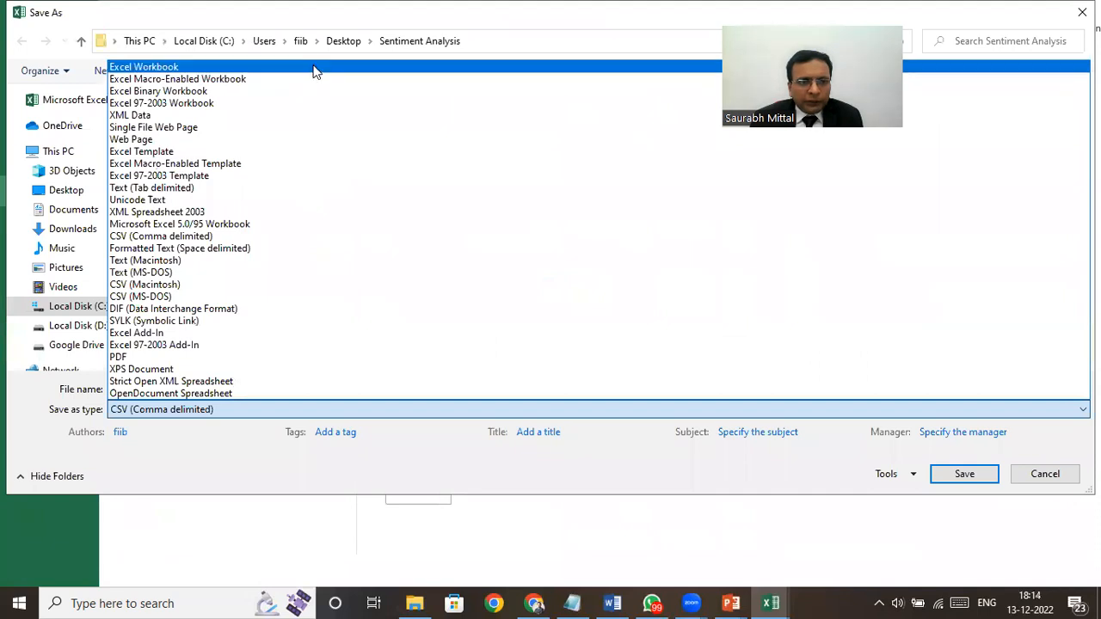
click(314, 71)
click(935, 497)
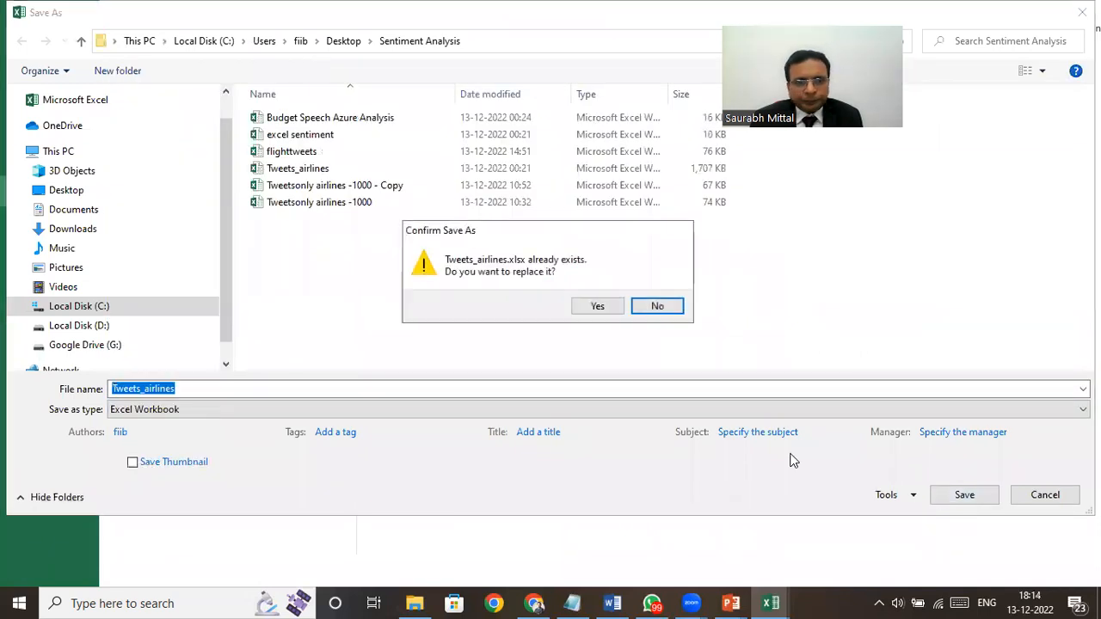
click(594, 307)
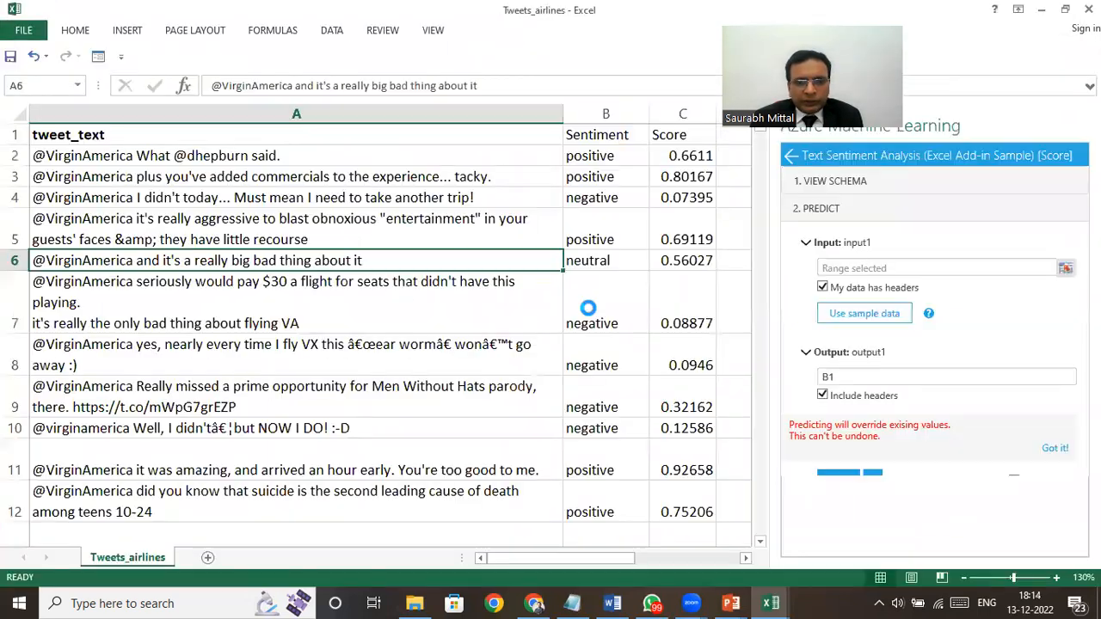
Change "bad" to "good" in the second line of the tweet in cell A7.
click(308, 292)
double_click(256, 298)
click(168, 323)
key(BackSpace)
key(BackSpace)
key(BackSpace)
text(good)
key(Return)
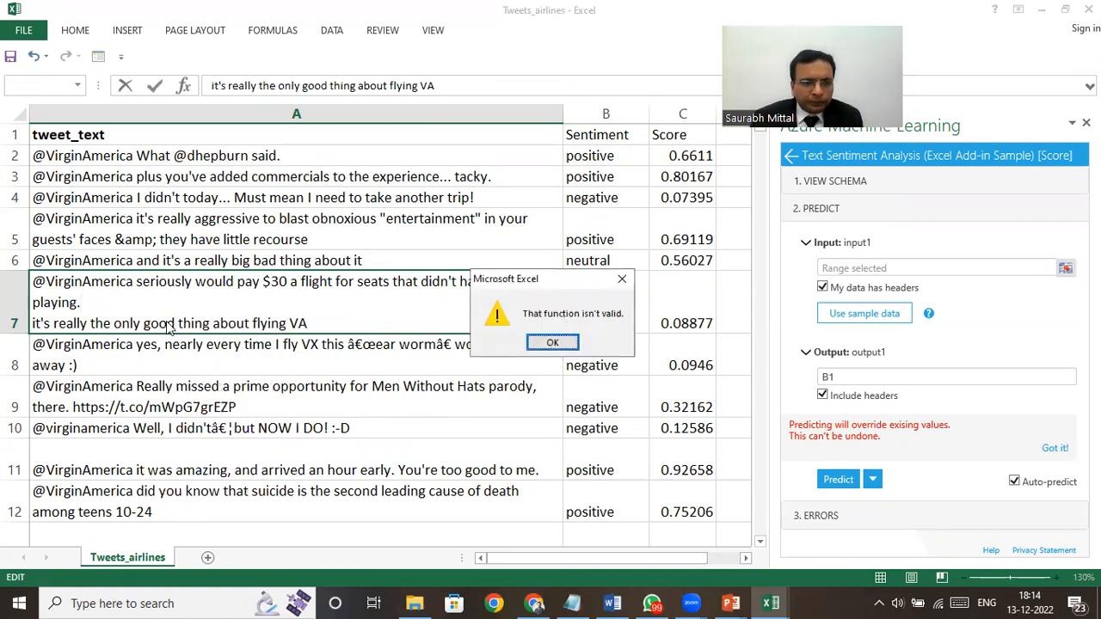
key(Return)
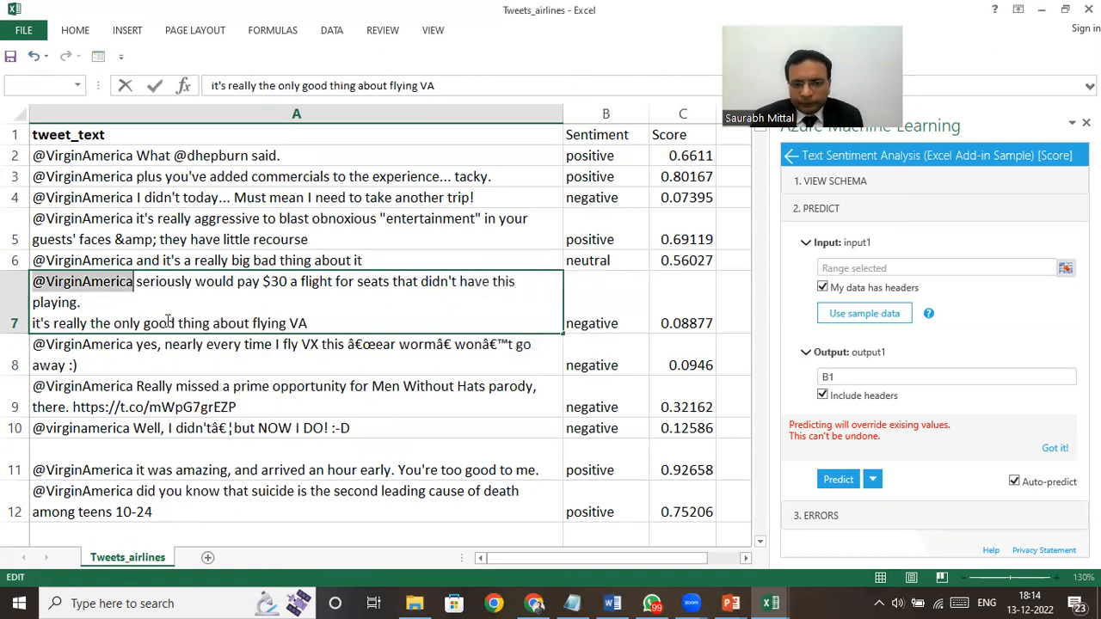
text(=)
click(170, 382)
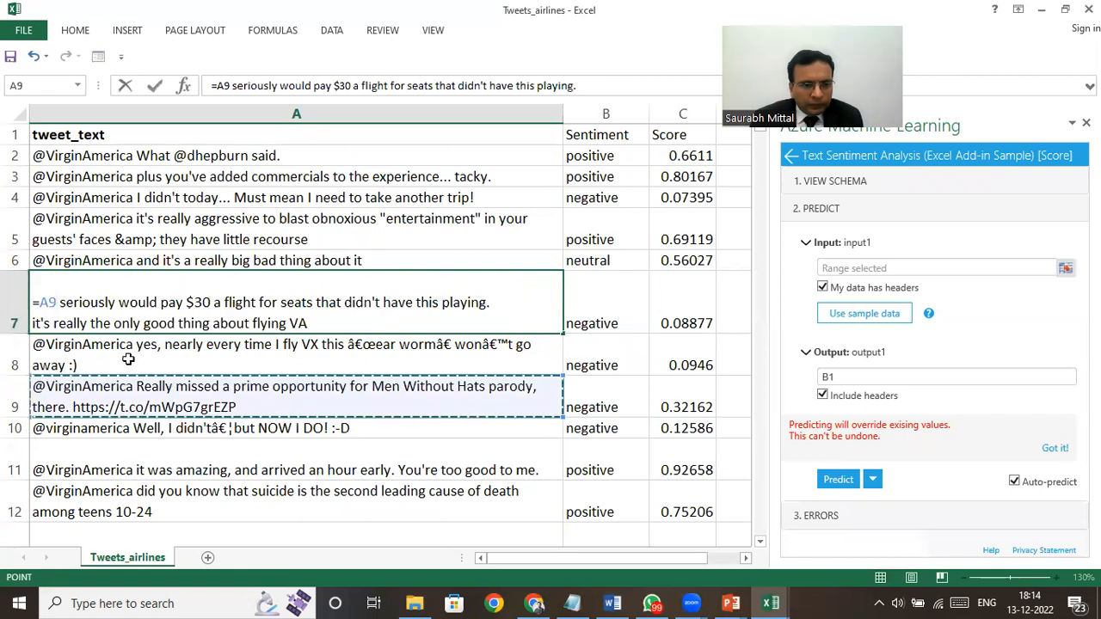
key(BackSpace)
key(BackSpace)
key(BackSpace)
text(hell)
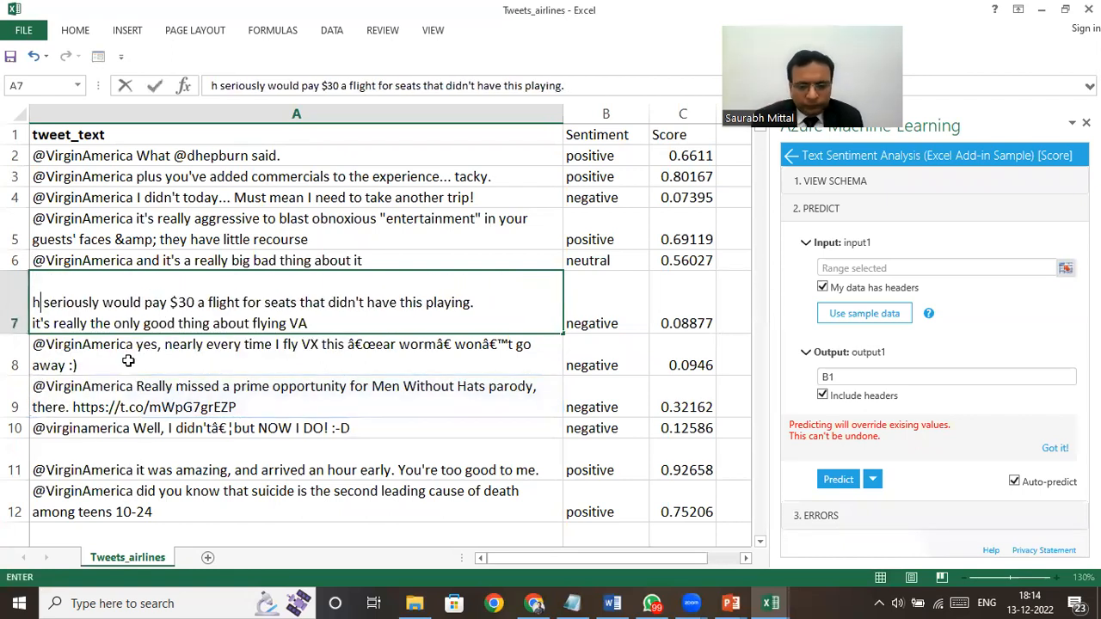
text(o)
key(Return)
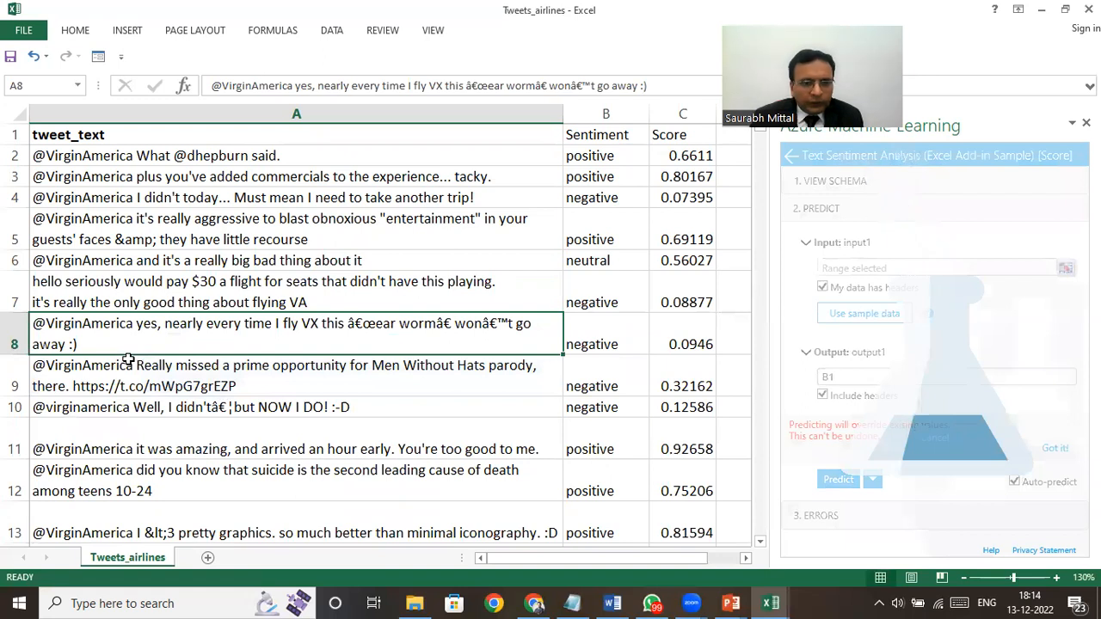
Shorten the tweet in cell A7 to "hello seriously would pay $30 a flight, it's really the only good thing about flying VA".
key(Up)
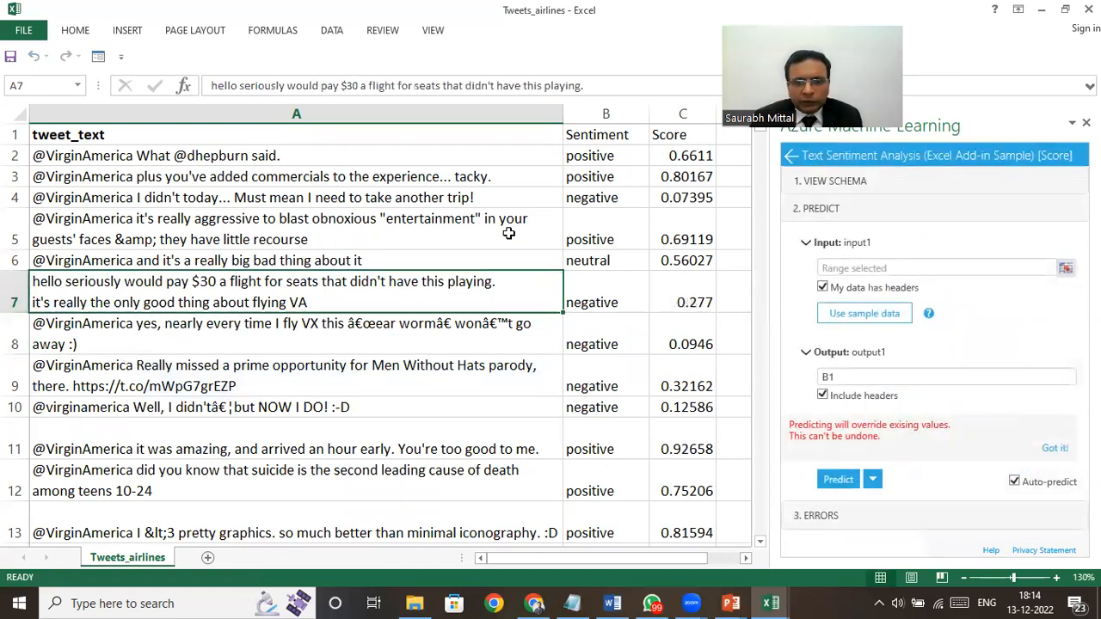
double_click(197, 289)
key(Delete)
key(Delete)
key(Delete)
key(Delete)
key(Delete)
key(Delete)
key(Delete)
key(Delete)
key(Delete)
key(Delete)
key(Delete)
key(Delete)
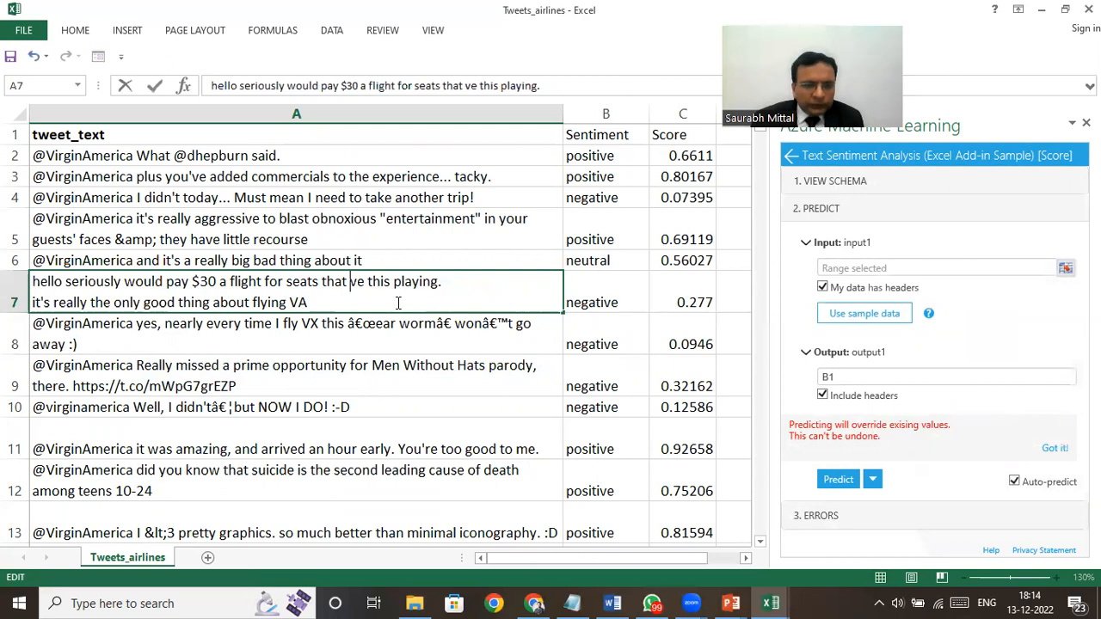
key(shift+End)
key(Delete)
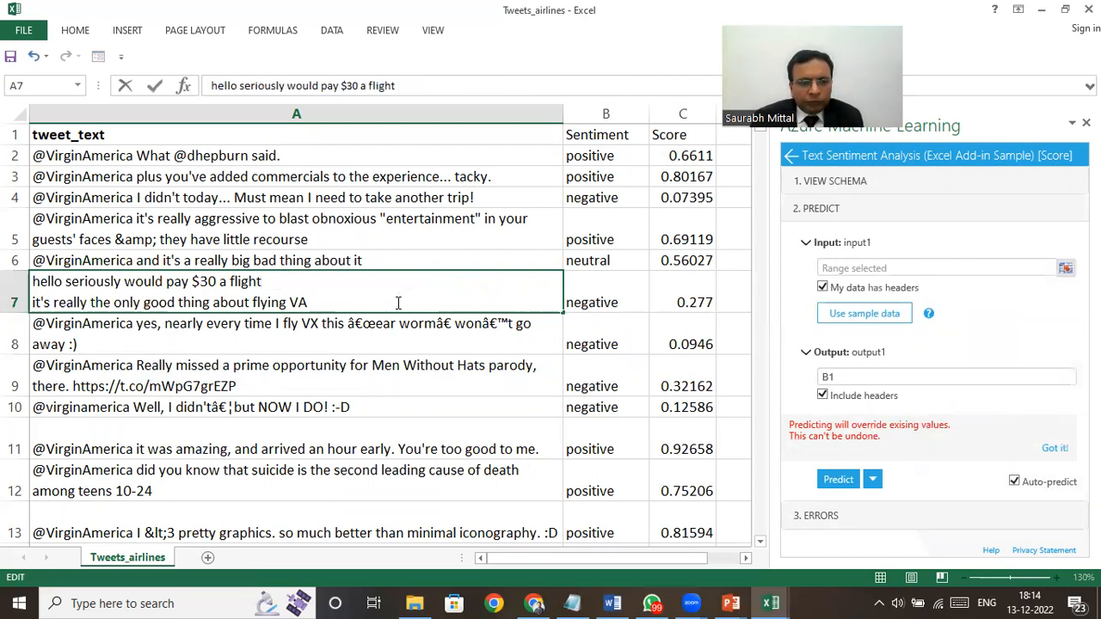
key(Delete)
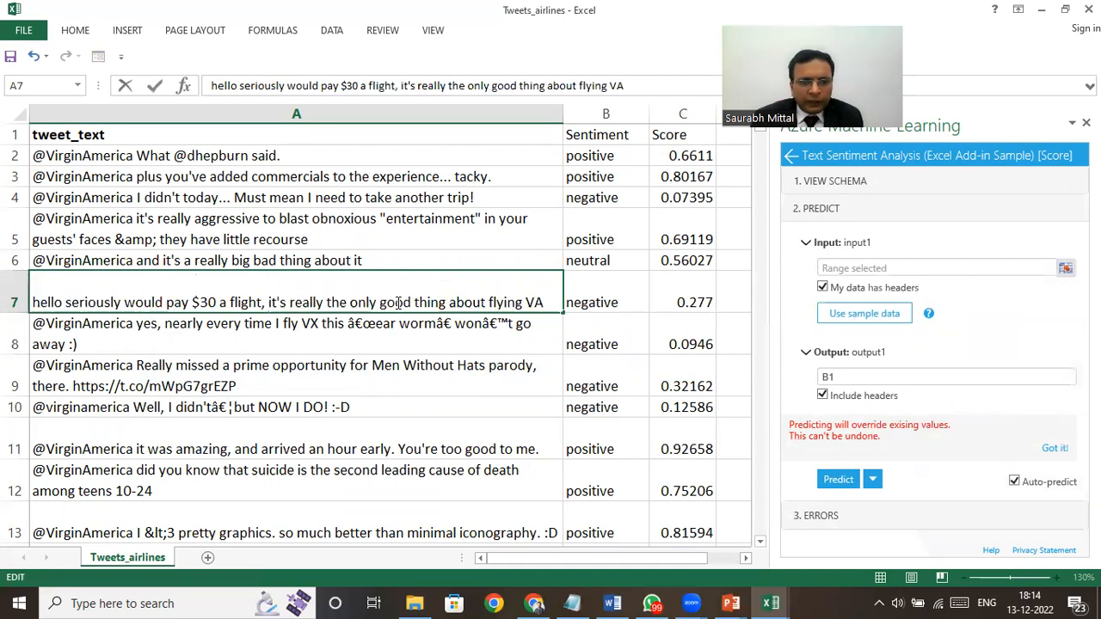
key(Return)
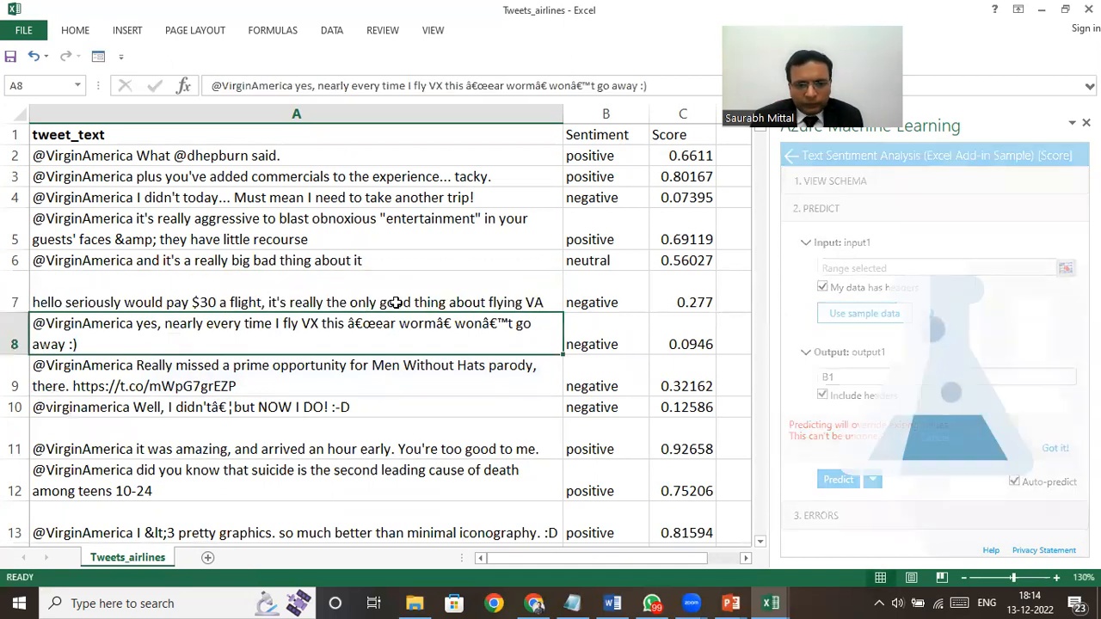
Make the tweet, sentiment and score bold in ranges A7:C7 and A10:C10.
click(396, 303)
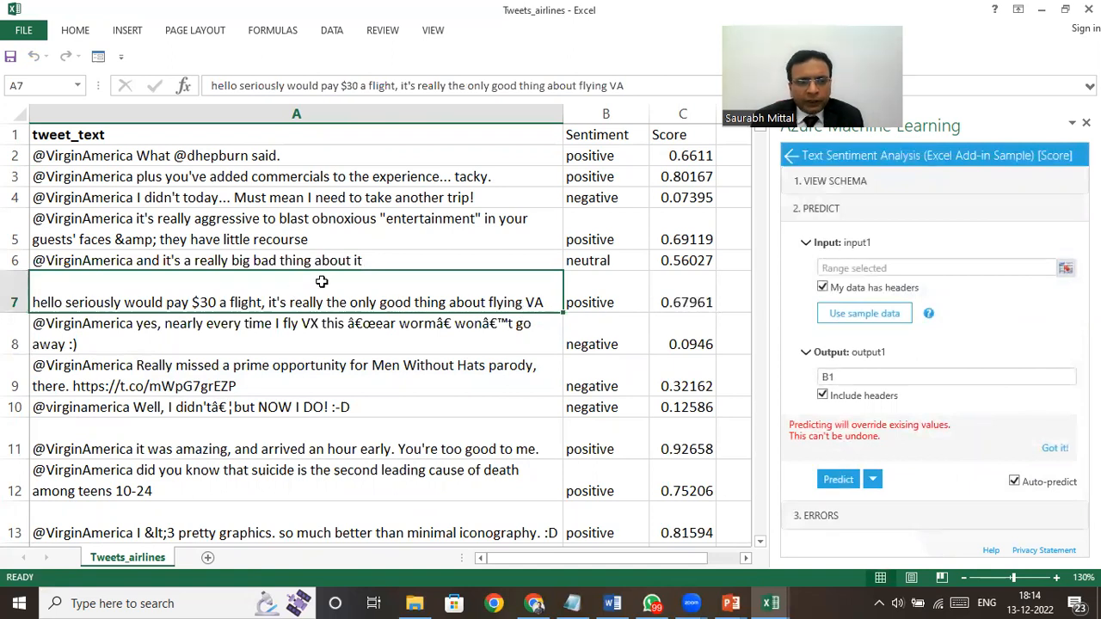
drag(553, 283, 651, 288)
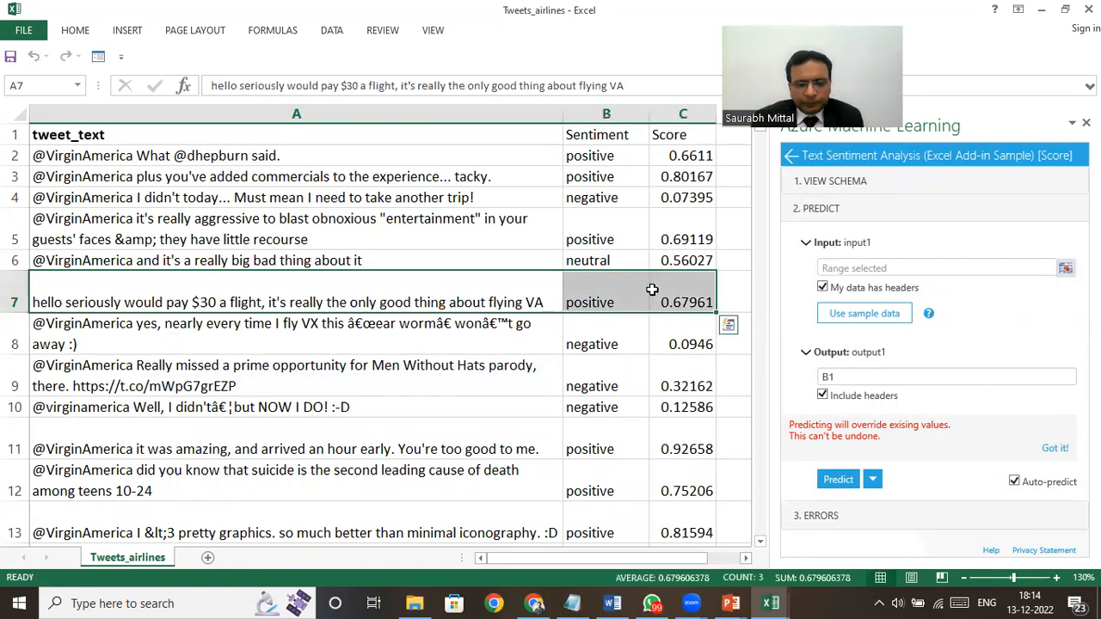
key(ctrl+b)
click(285, 317)
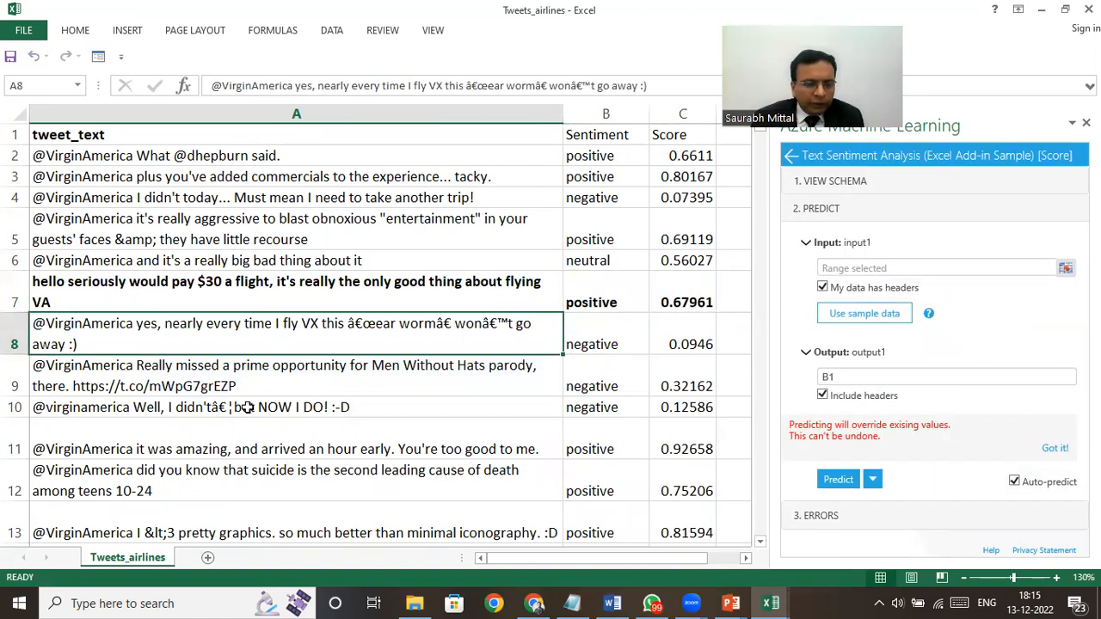
drag(239, 406, 714, 406)
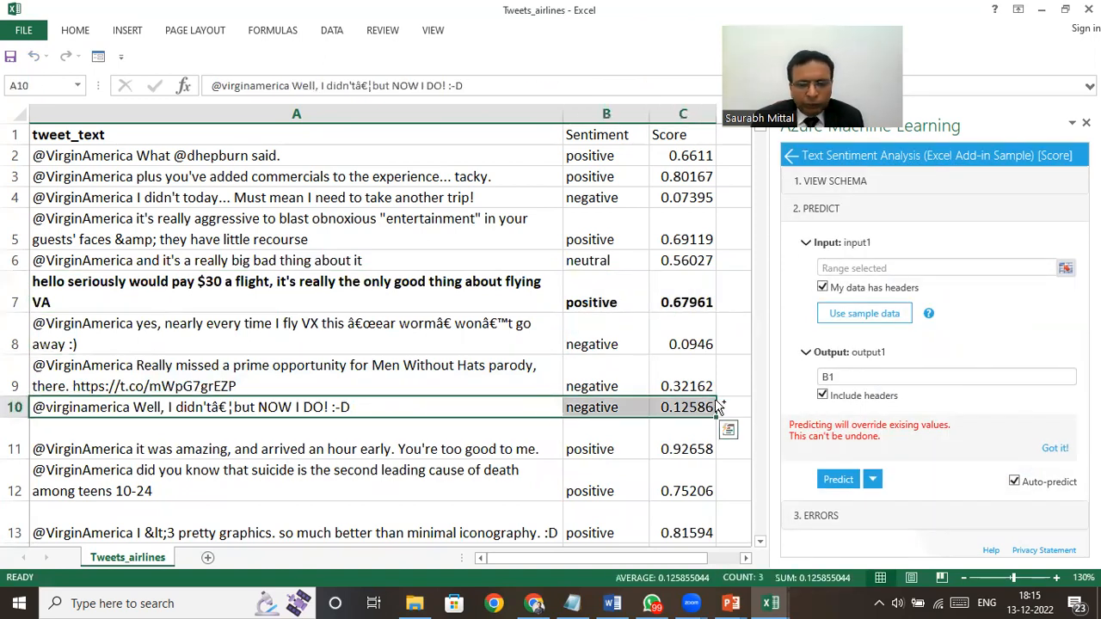
key(ctrl+b)
click(444, 437)
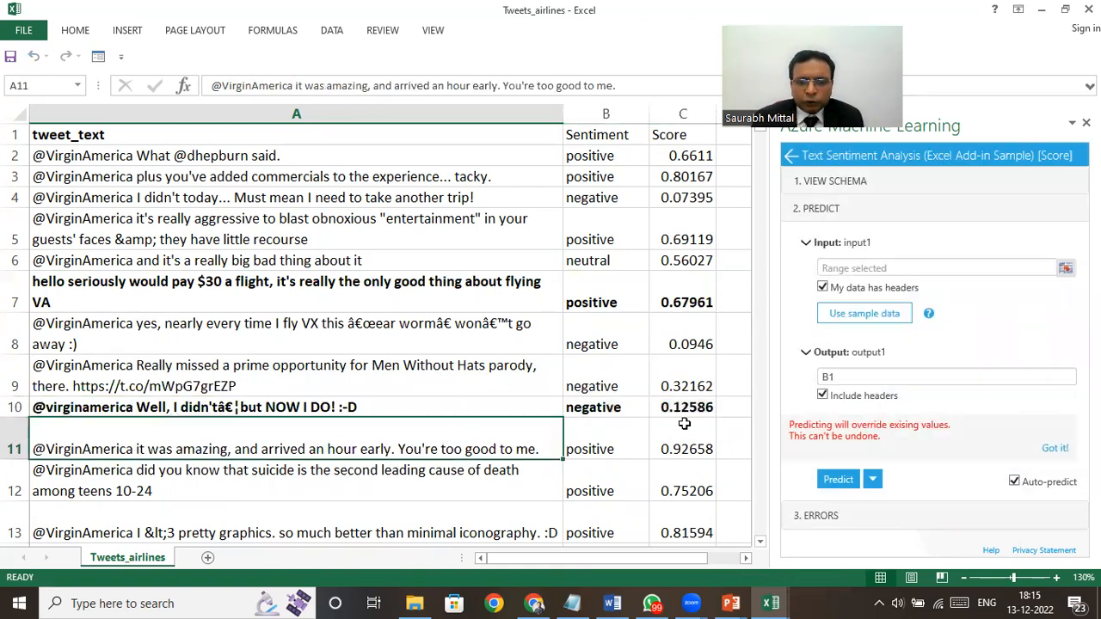
Replace the text after "Well, I" in cell A10 with "like the flight experience" and try to commit the tweet.
double_click(326, 411)
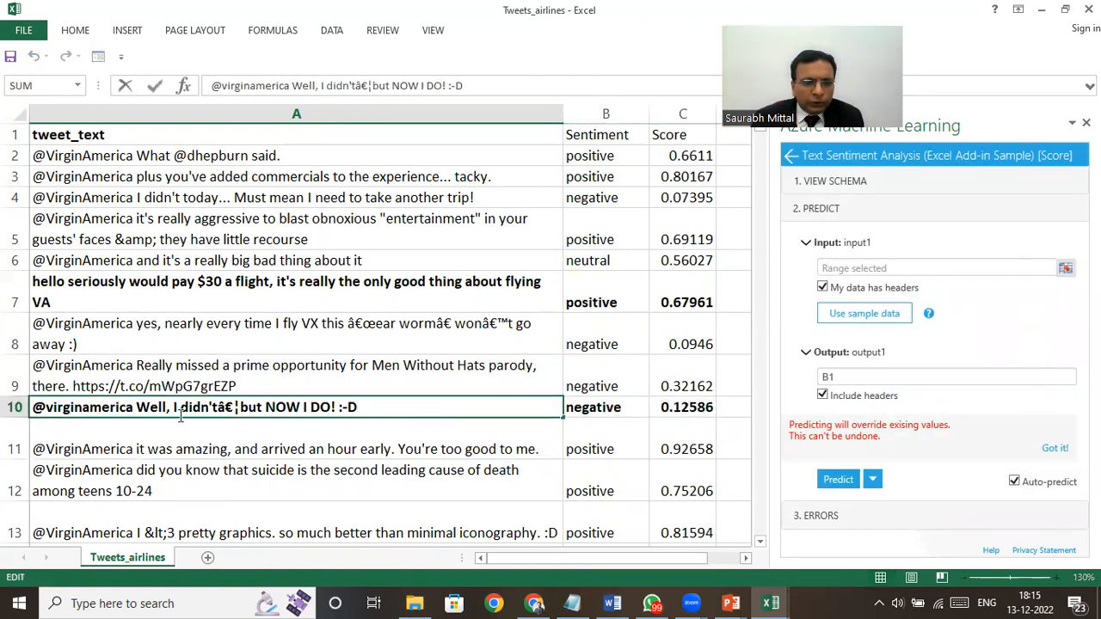
drag(178, 409, 388, 422)
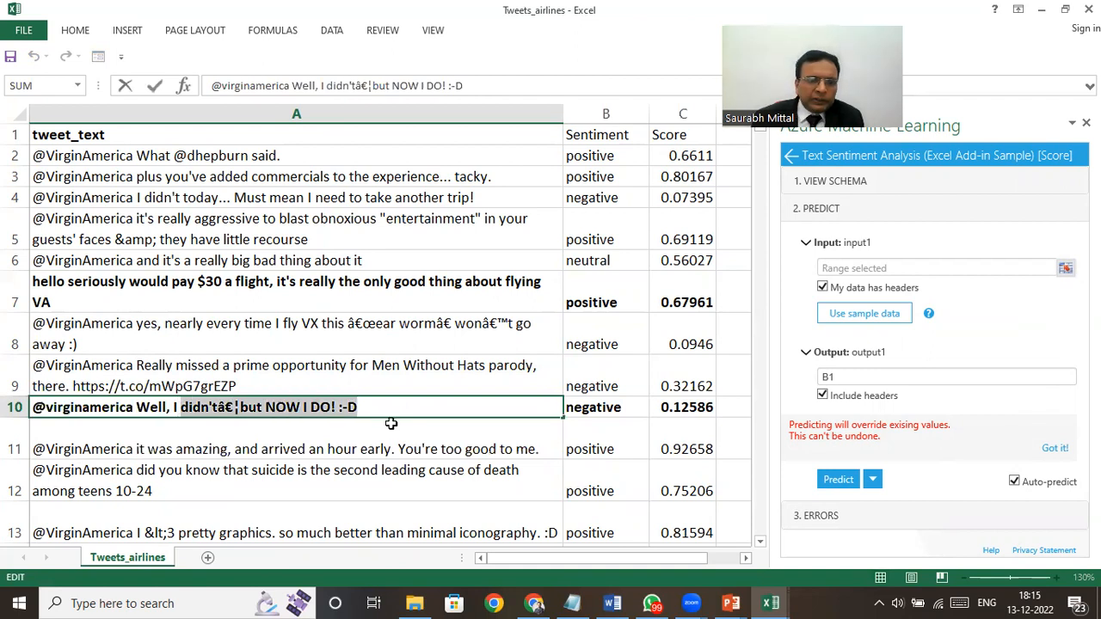
text(like the )
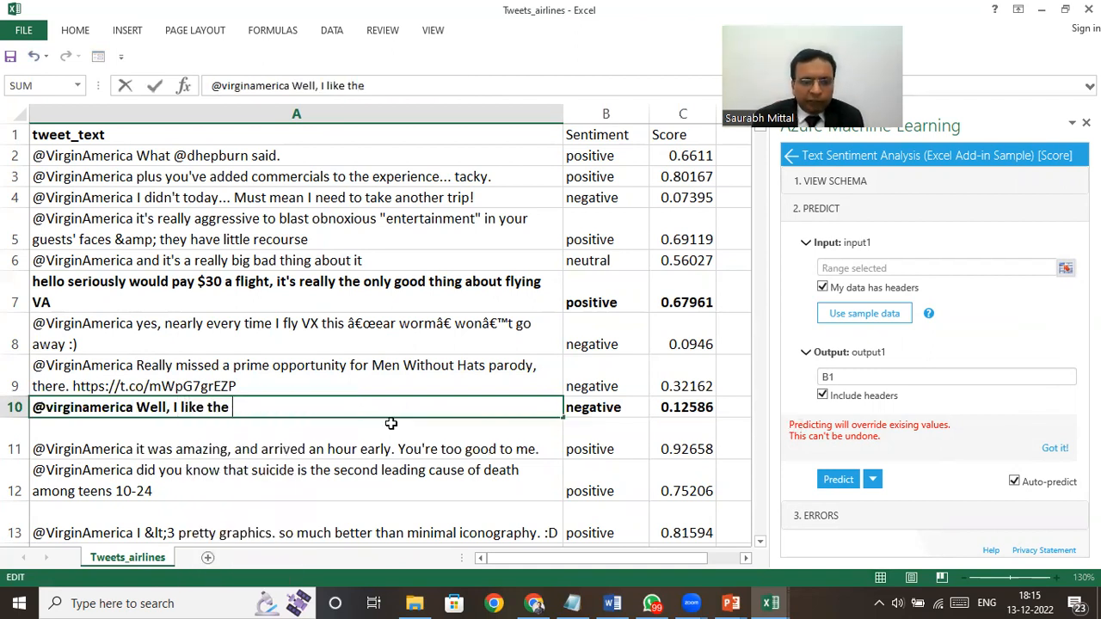
text(flight exp)
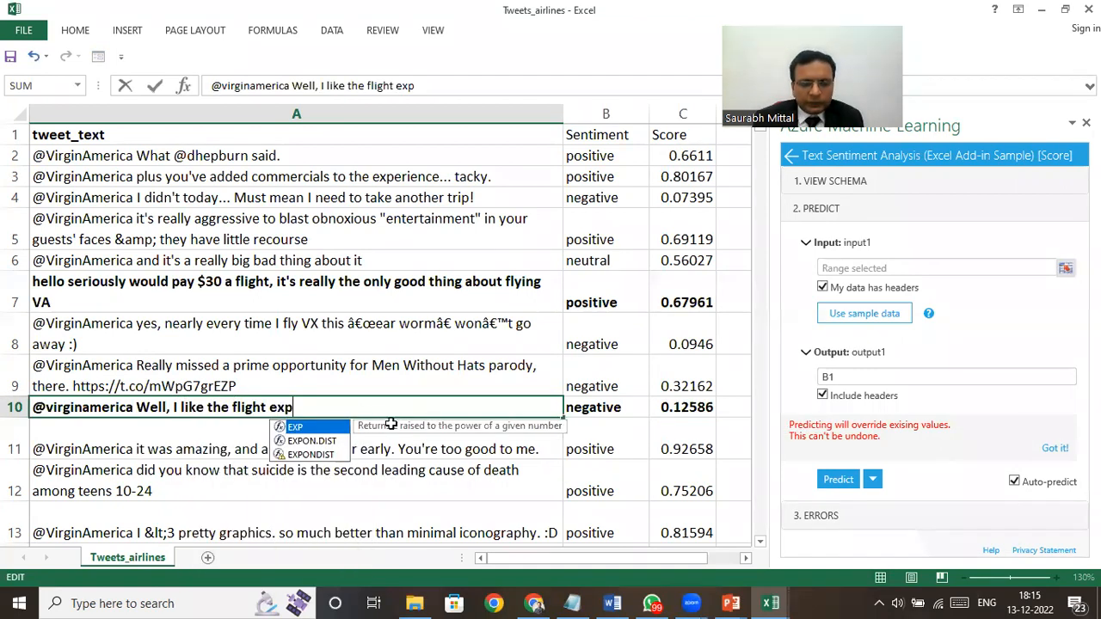
text(erience)
key(Return)
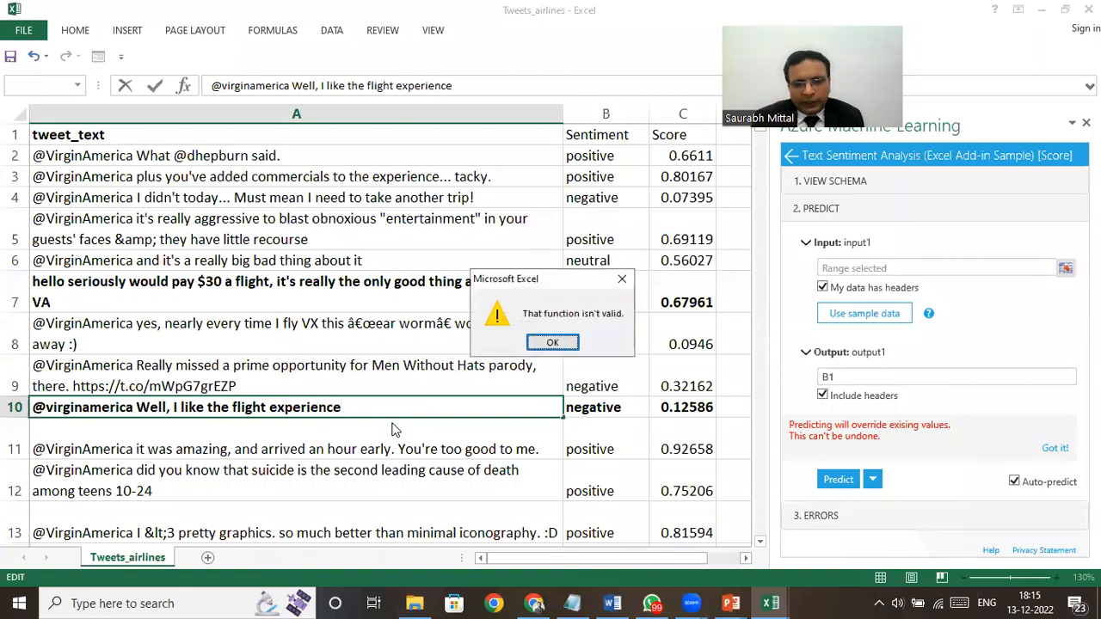
key(Return)
key(Right)
key(BackSpace)
key(BackSpace)
key(BackSpace)
key(BackSpace)
key(BackSpace)
key(BackSpace)
key(BackSpace)
key(BackSpace)
key(BackSpace)
key(BackSpace)
key(BackSpace)
key(BackSpace)
key(BackSpace)
key(BackSpace)
key(Return)
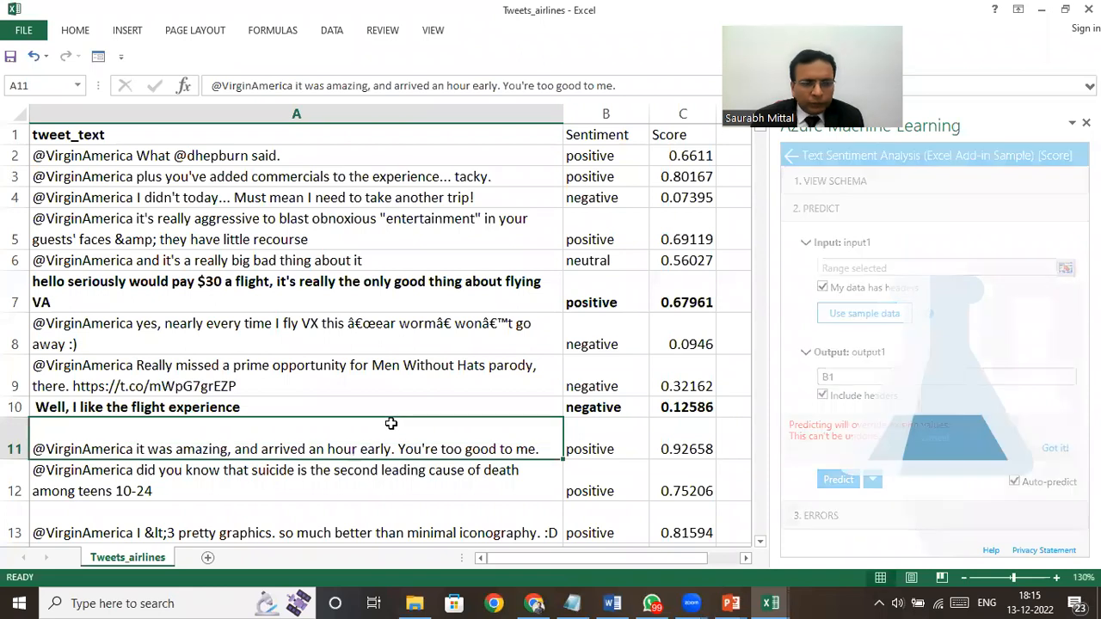
key(Up)
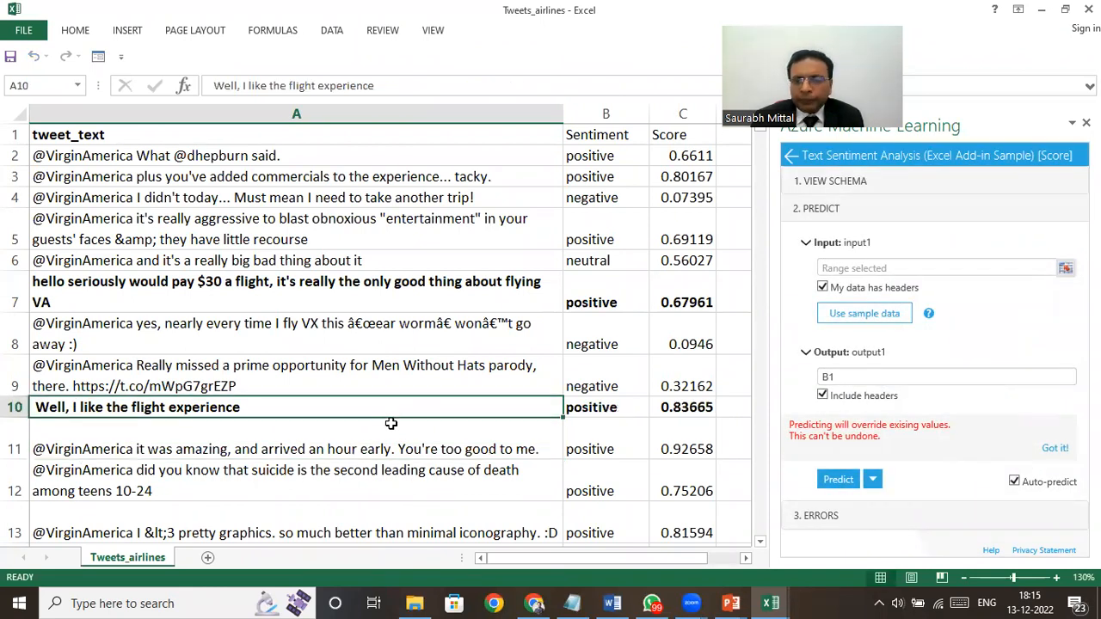
Create a PivotTable from the Sentiment and Score columns (Tweets_airlines!$B:$C), placed in the existing worksheet at cell D1.
drag(607, 146, 676, 142)
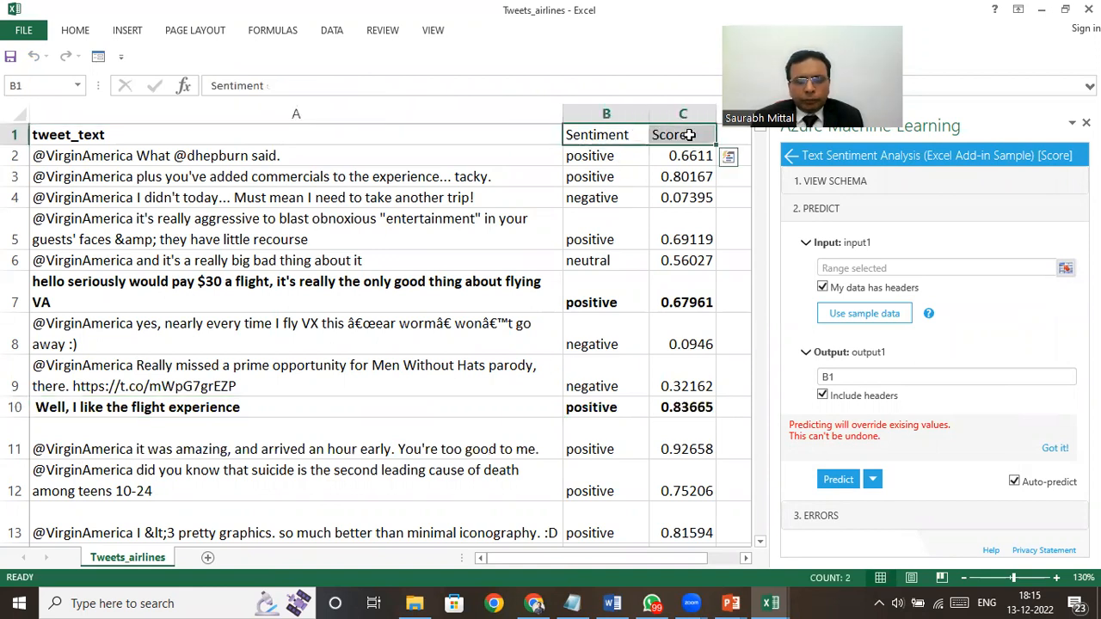
click(616, 136)
drag(600, 130, 705, 595)
key(ctrl+q)
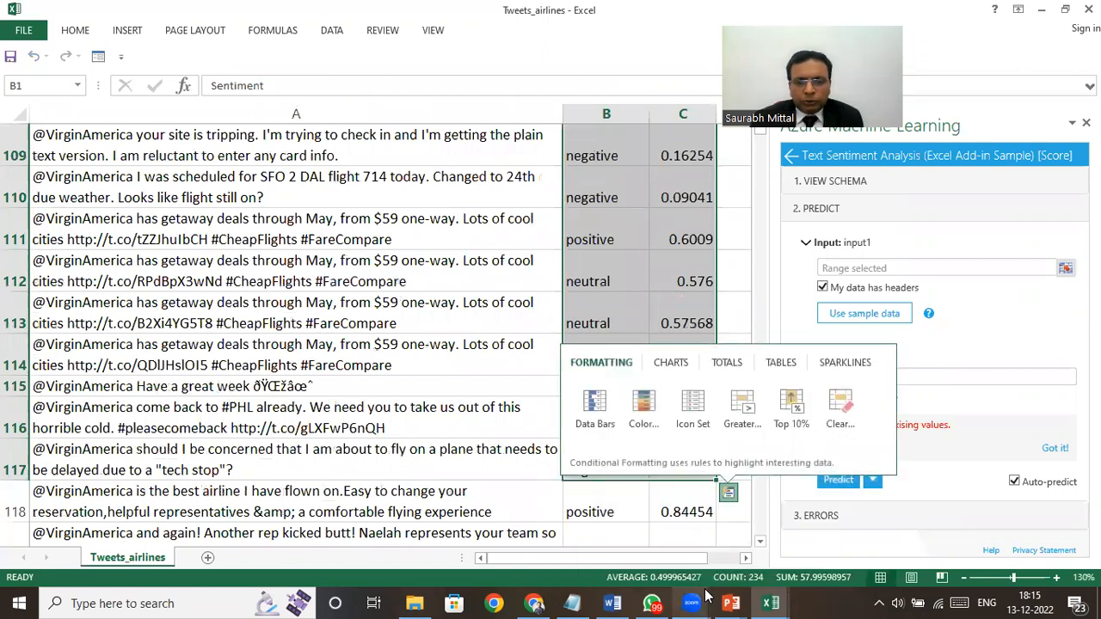
key(Escape)
drag(704, 593, 703, 594)
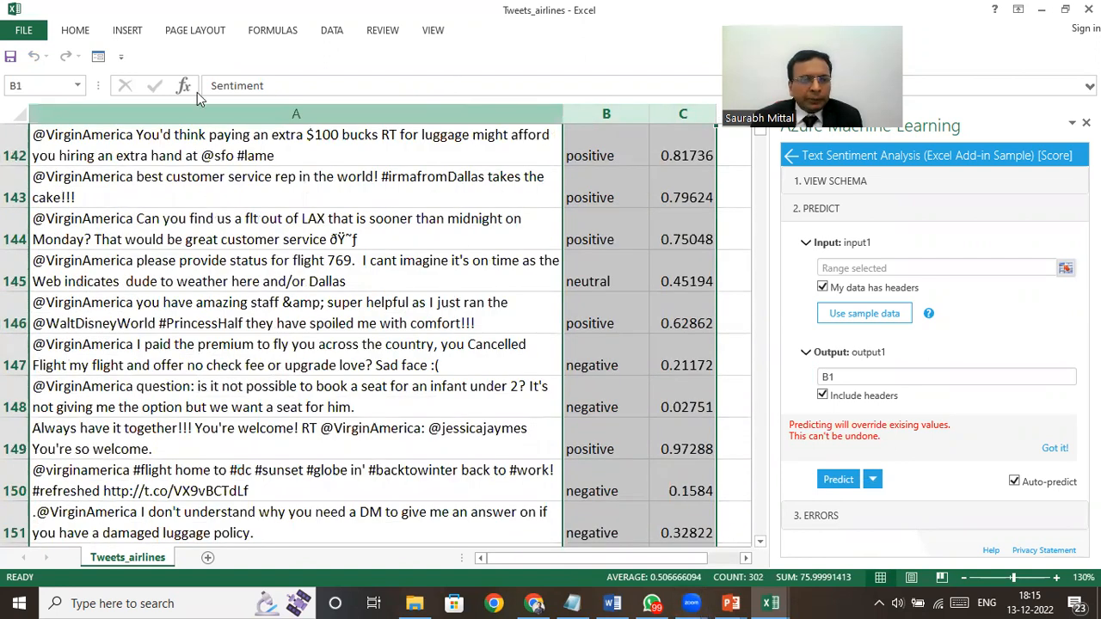
click(127, 30)
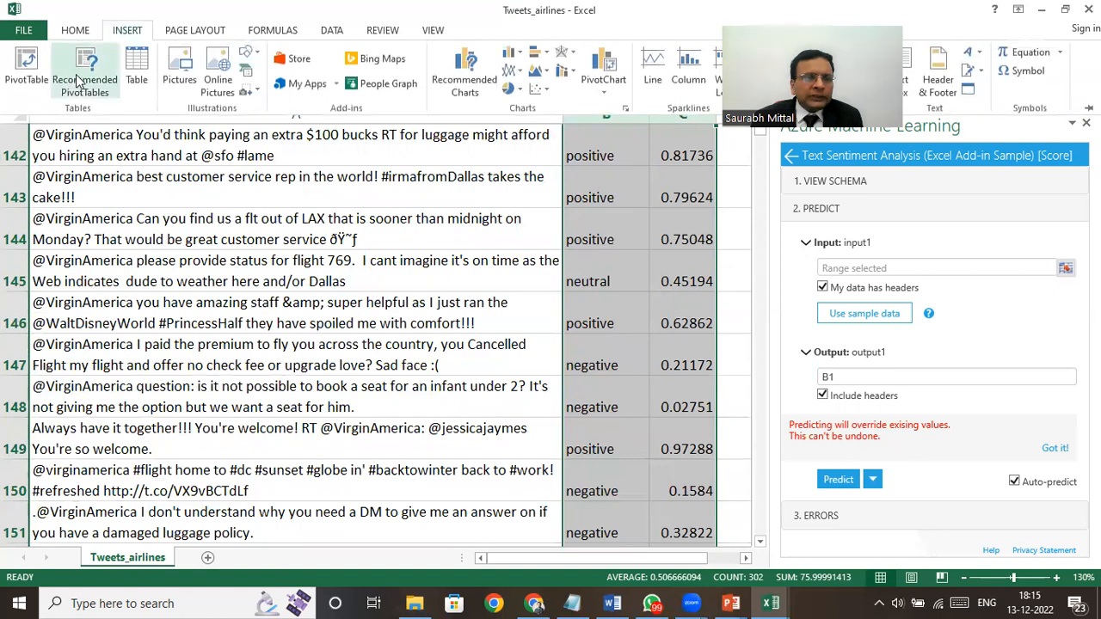
click(26, 67)
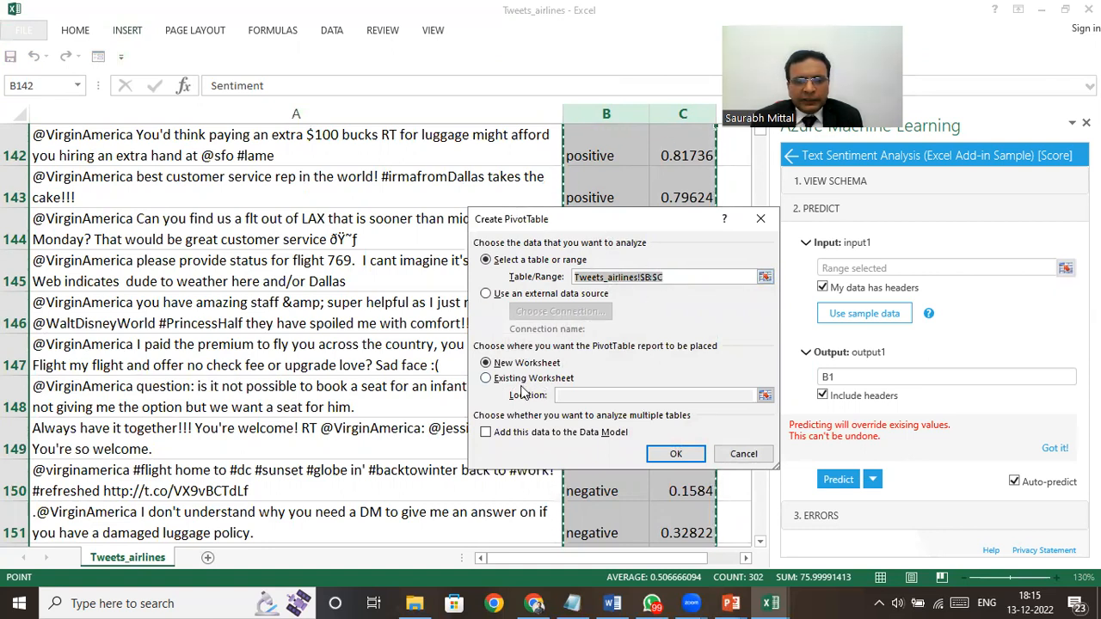
click(487, 379)
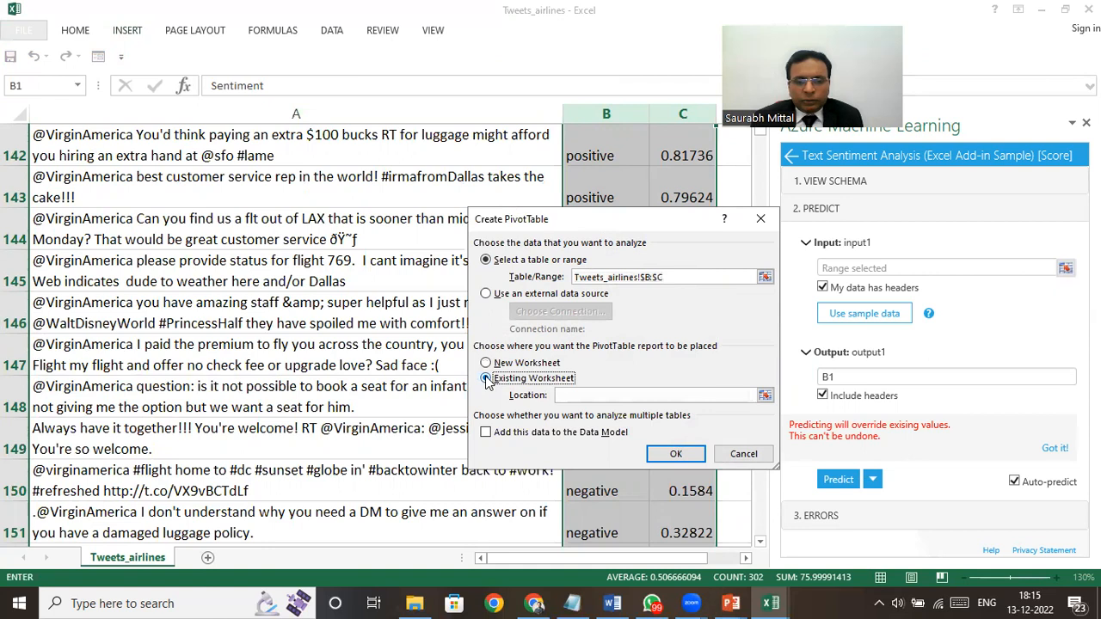
click(609, 394)
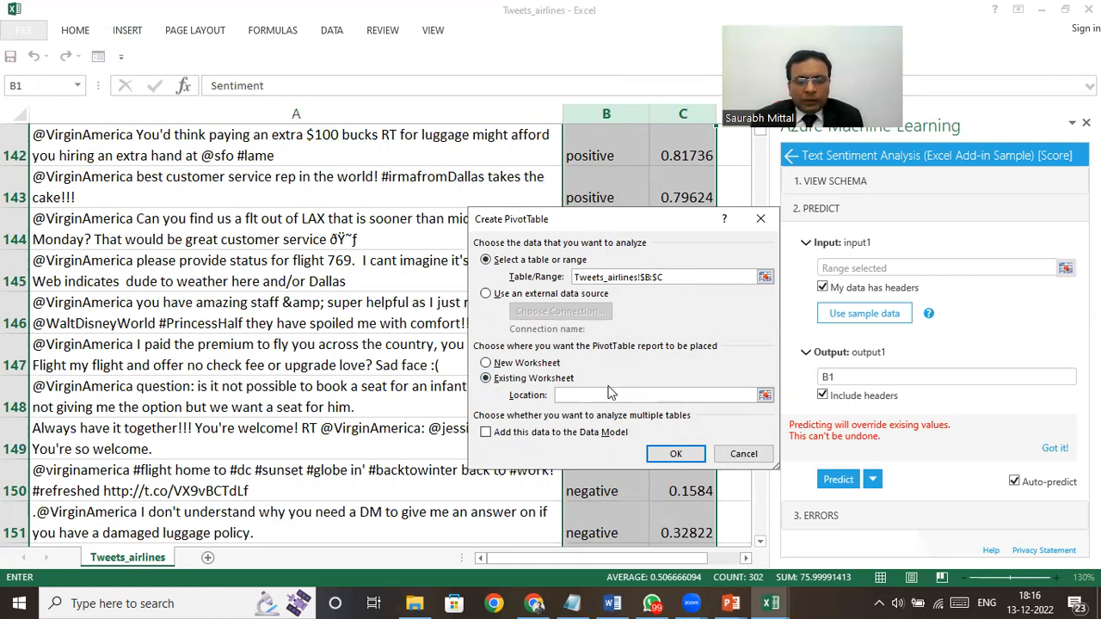
click(676, 455)
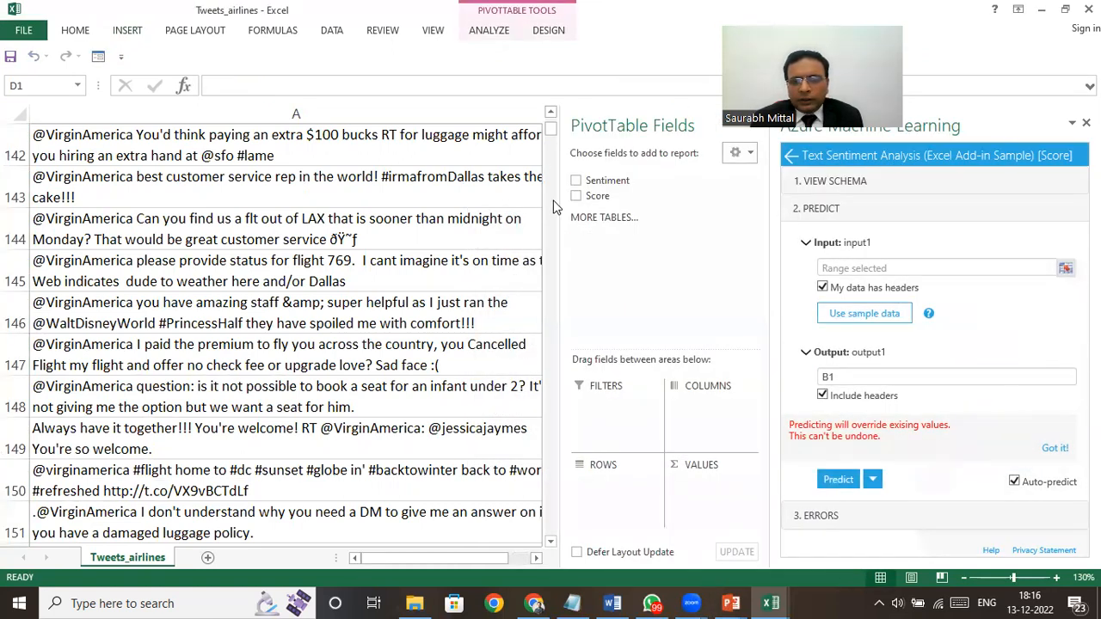
Add Sentiment to the PivotTable's rows and put Score in the values area as Count of Score.
drag(440, 558, 463, 559)
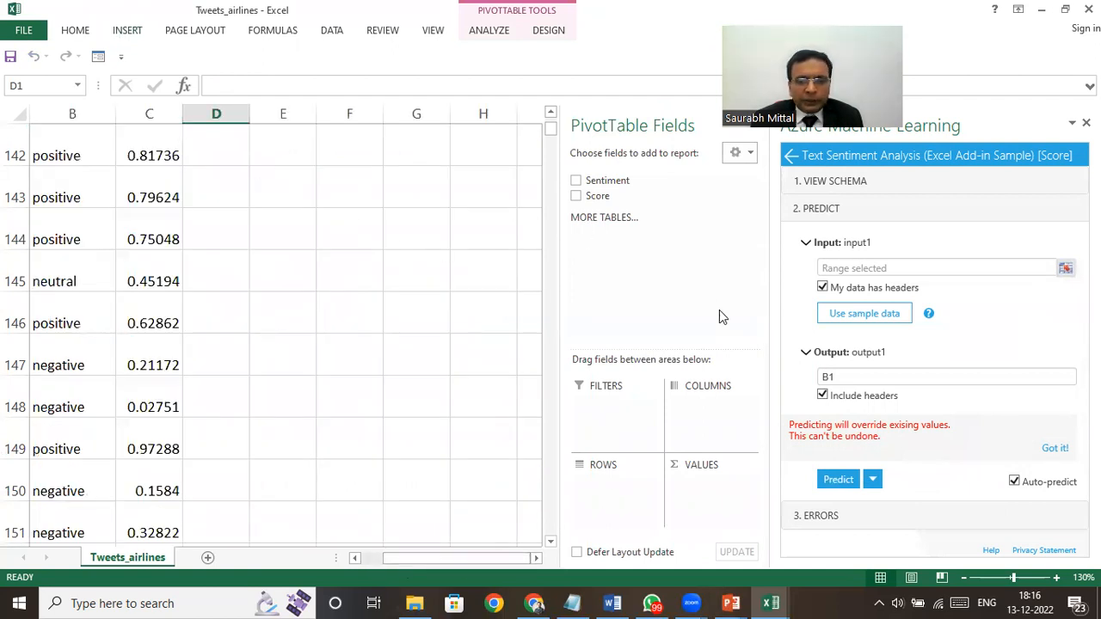
click(576, 183)
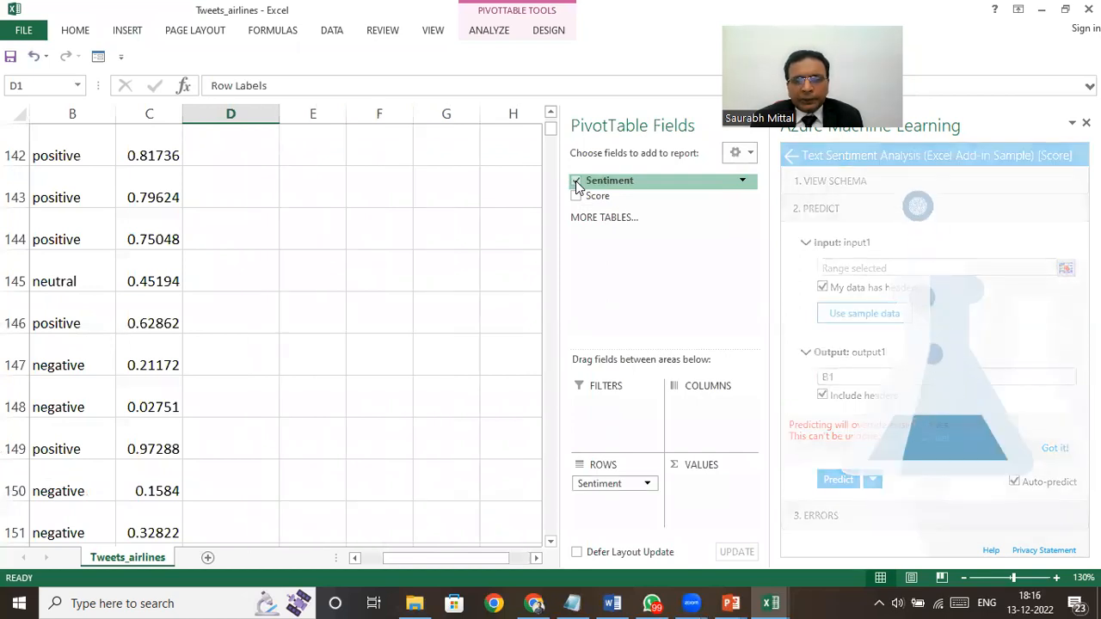
click(576, 197)
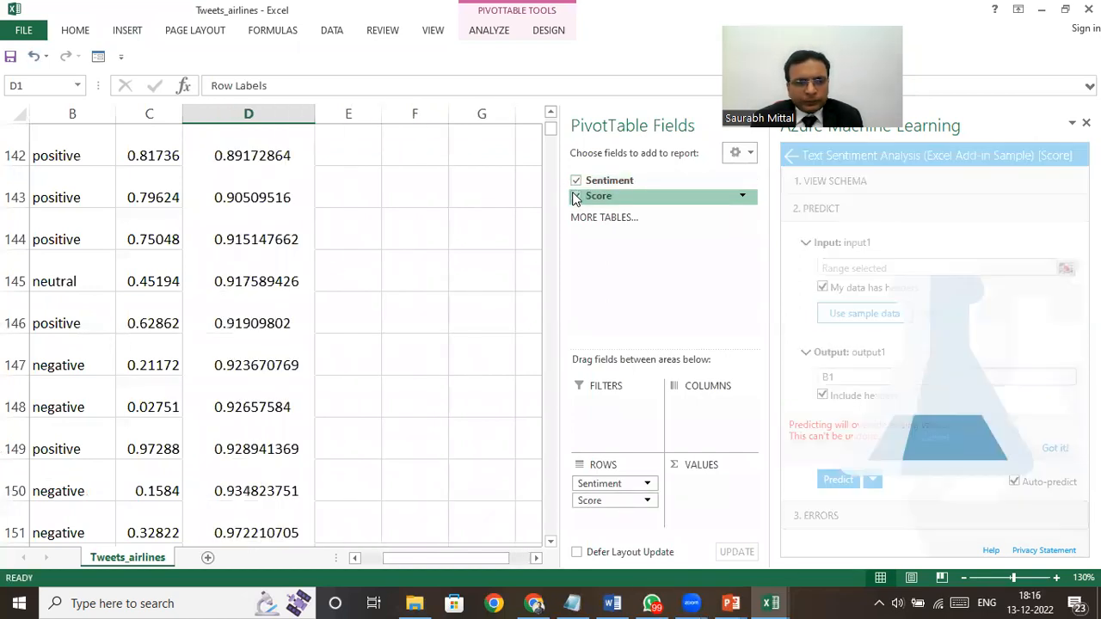
scroll(221, 226, up, 20)
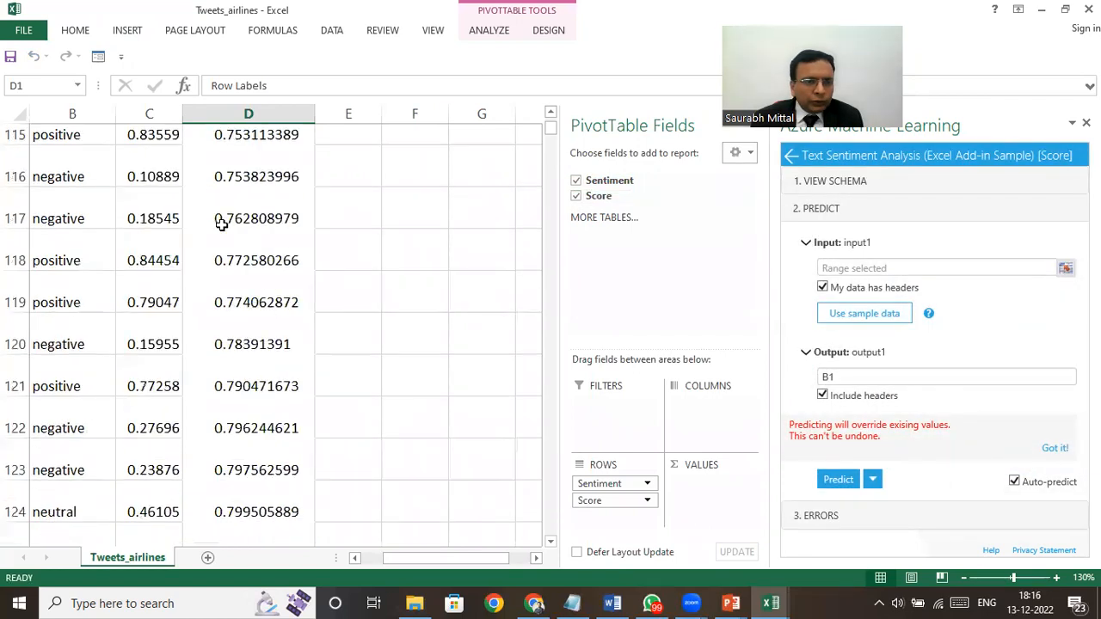
scroll(221, 225, up, 20)
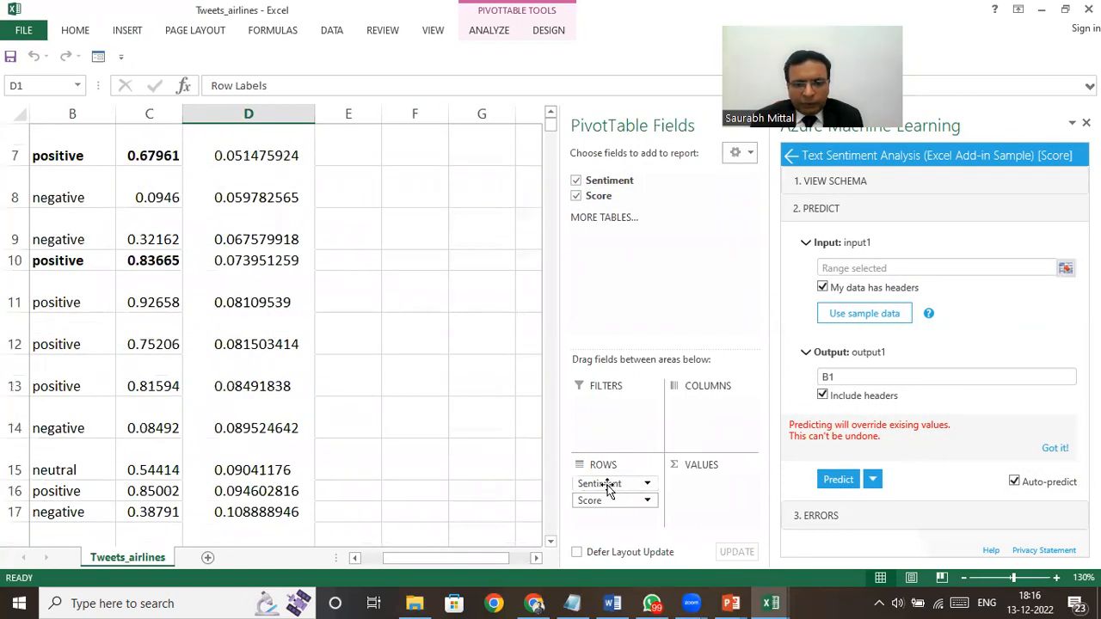
drag(598, 503, 697, 508)
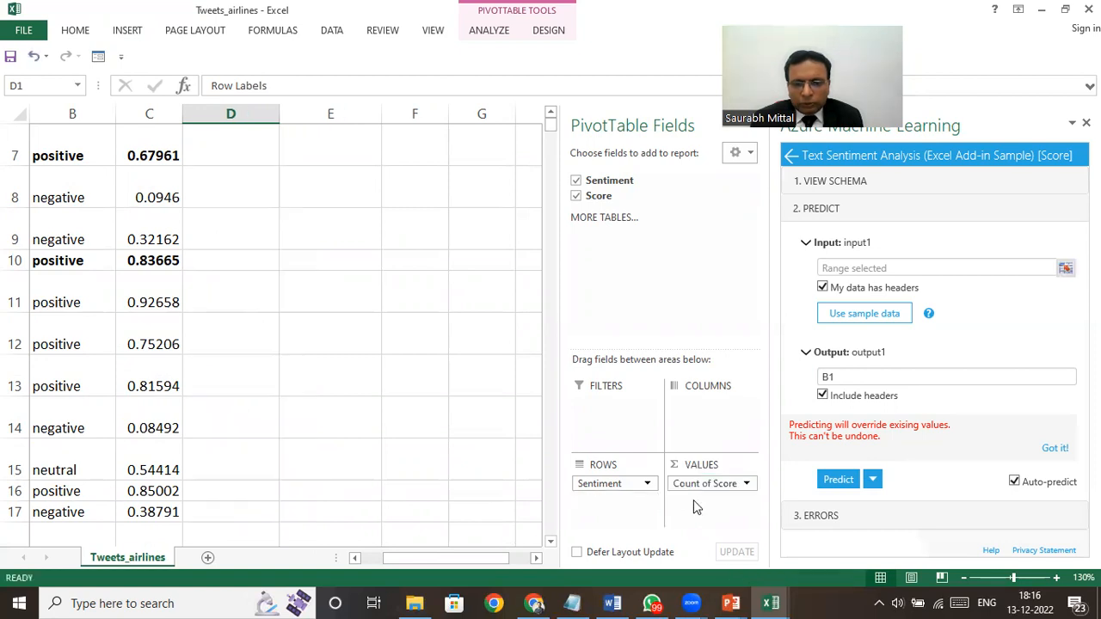
scroll(270, 295, up, 2)
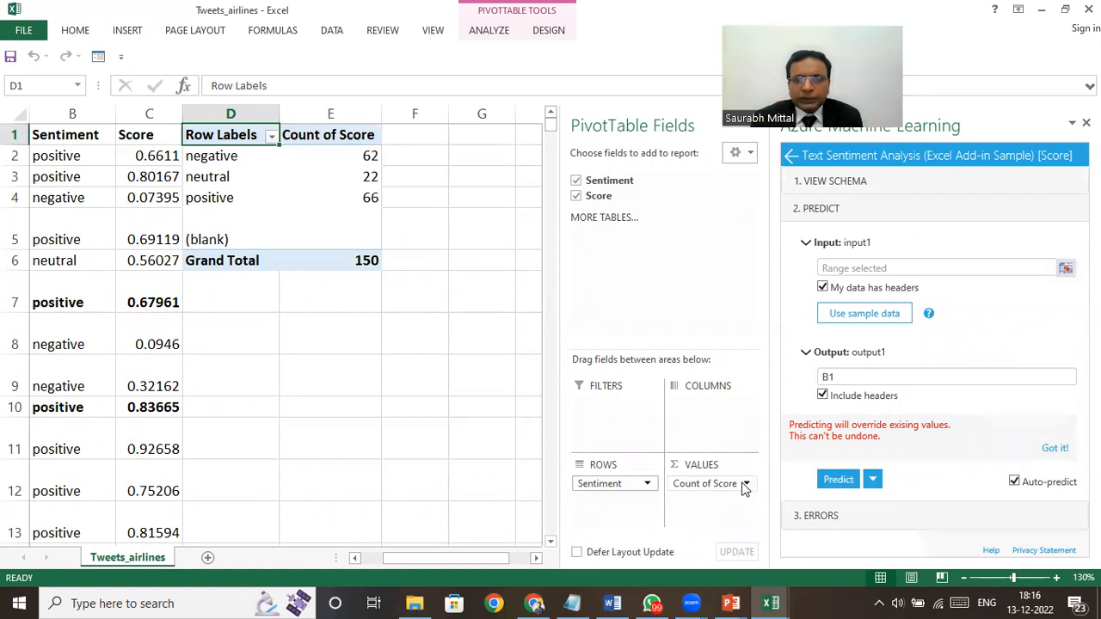
Try Sum as the Score value field's calculation type, then set it back to Count and apply.
click(745, 485)
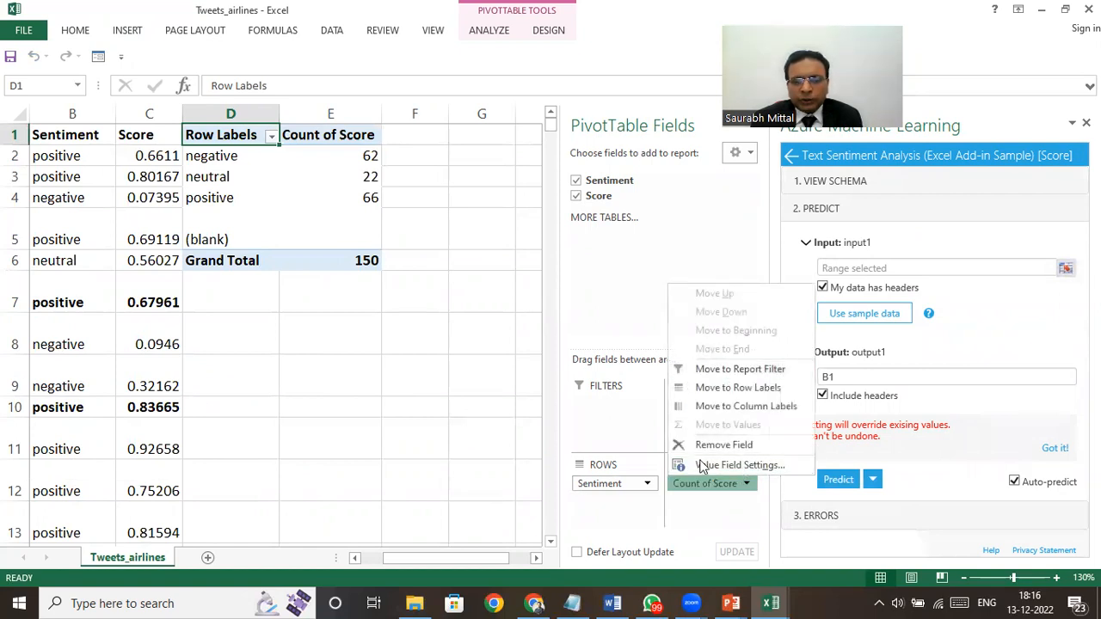
click(716, 465)
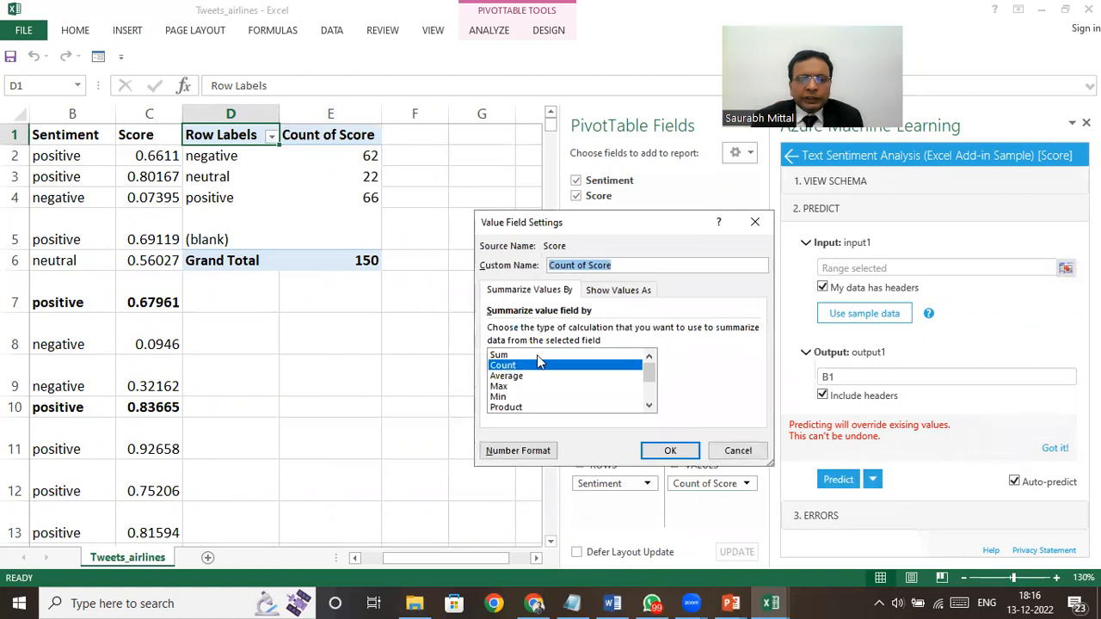
click(507, 356)
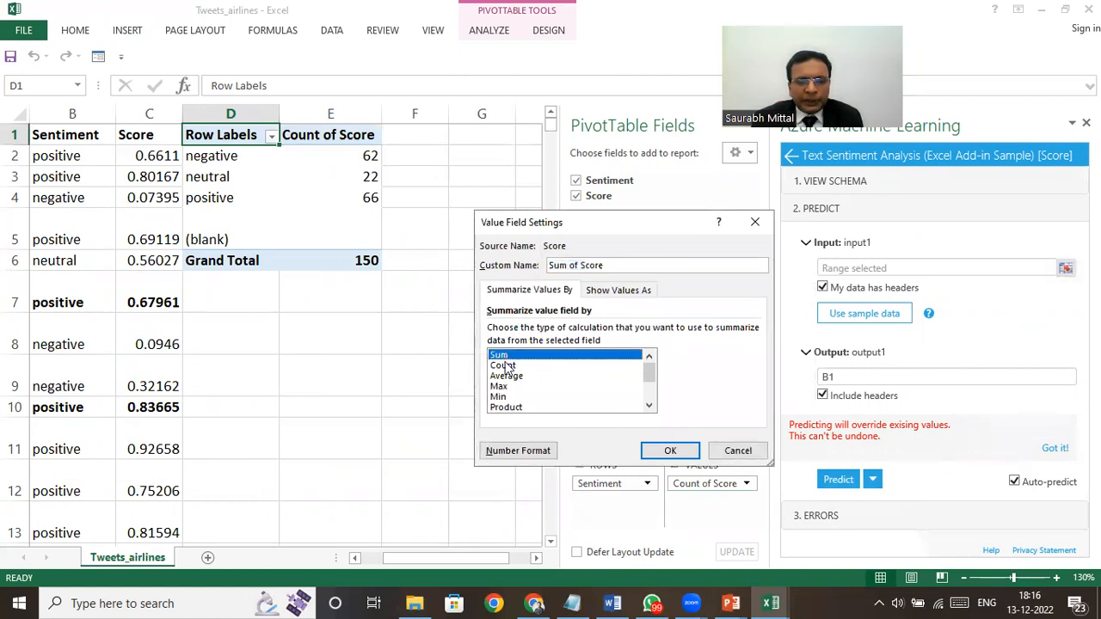
click(504, 366)
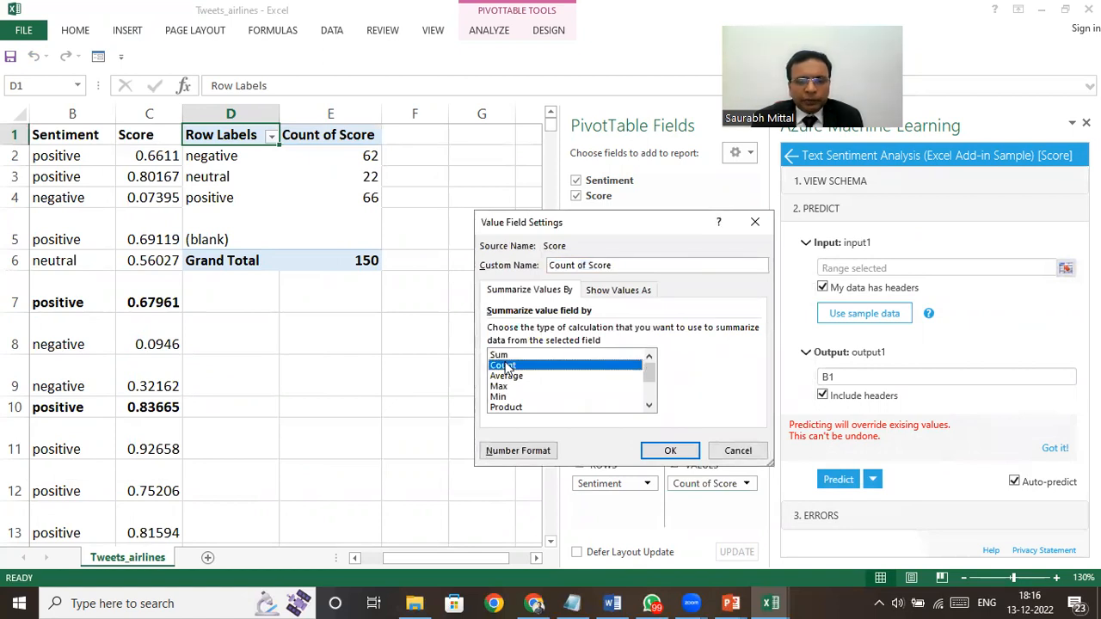
click(670, 450)
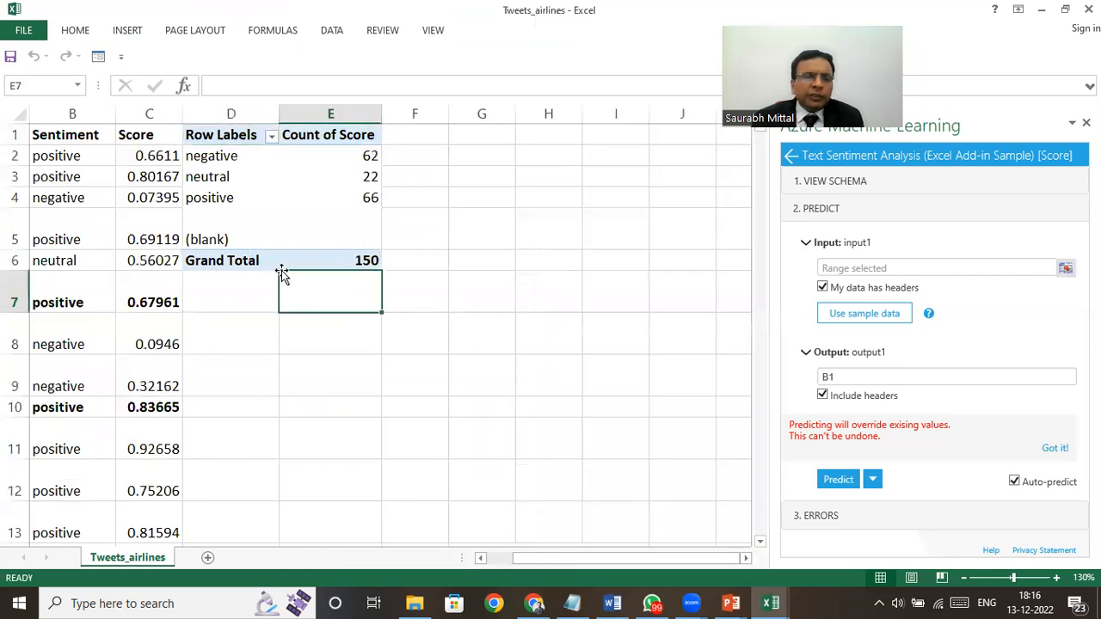
Examine the PivotTable's tweet counts for the negative, neutral and positive sentiments.
click(216, 157)
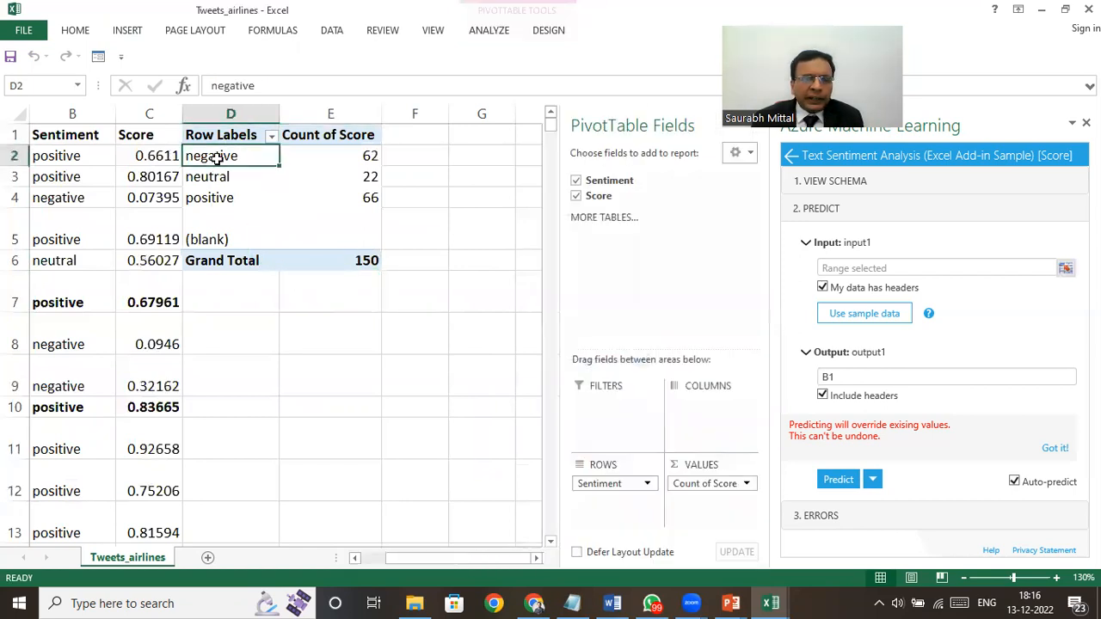
click(329, 156)
click(255, 178)
click(329, 176)
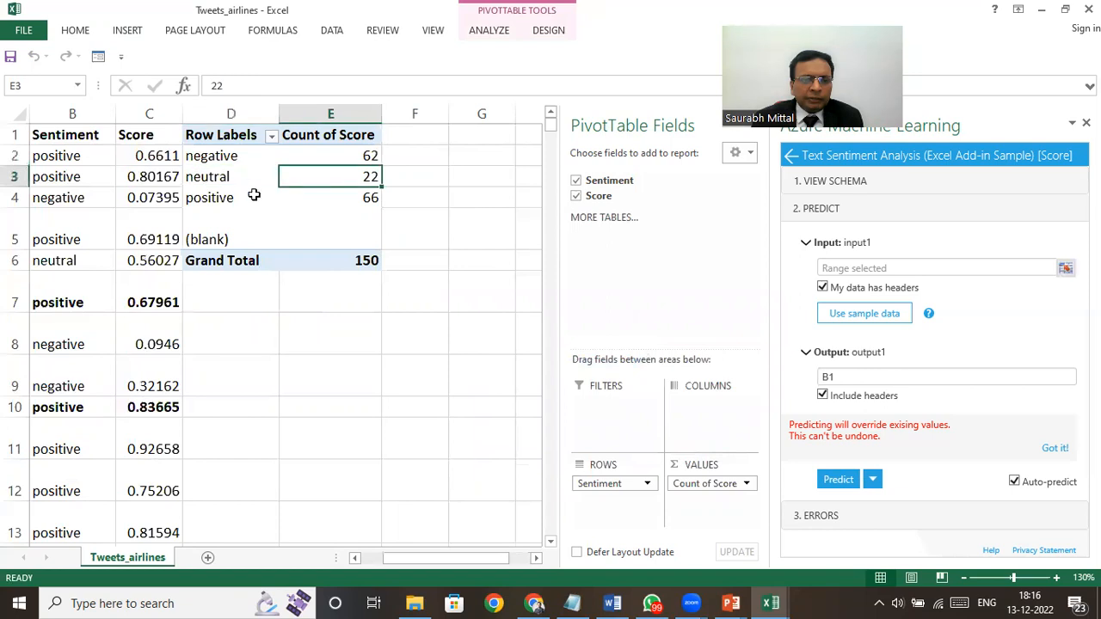
click(253, 196)
click(342, 194)
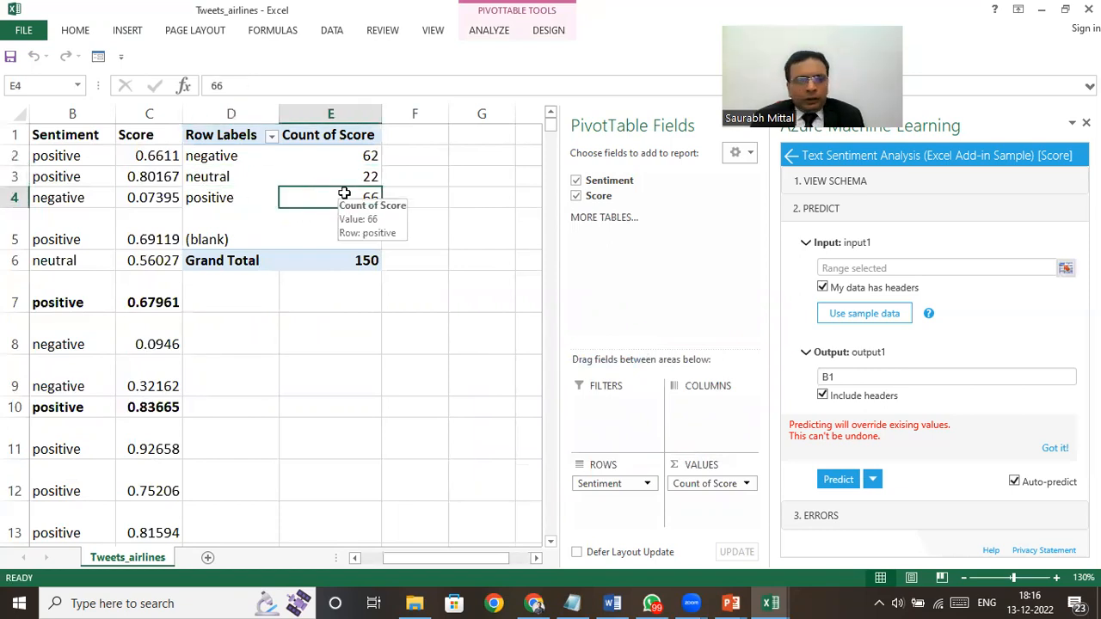
click(379, 361)
mouse_move(530, 557)
mouse_down()
mouse_move(463, 566)
mouse_move(531, 561)
mouse_up()
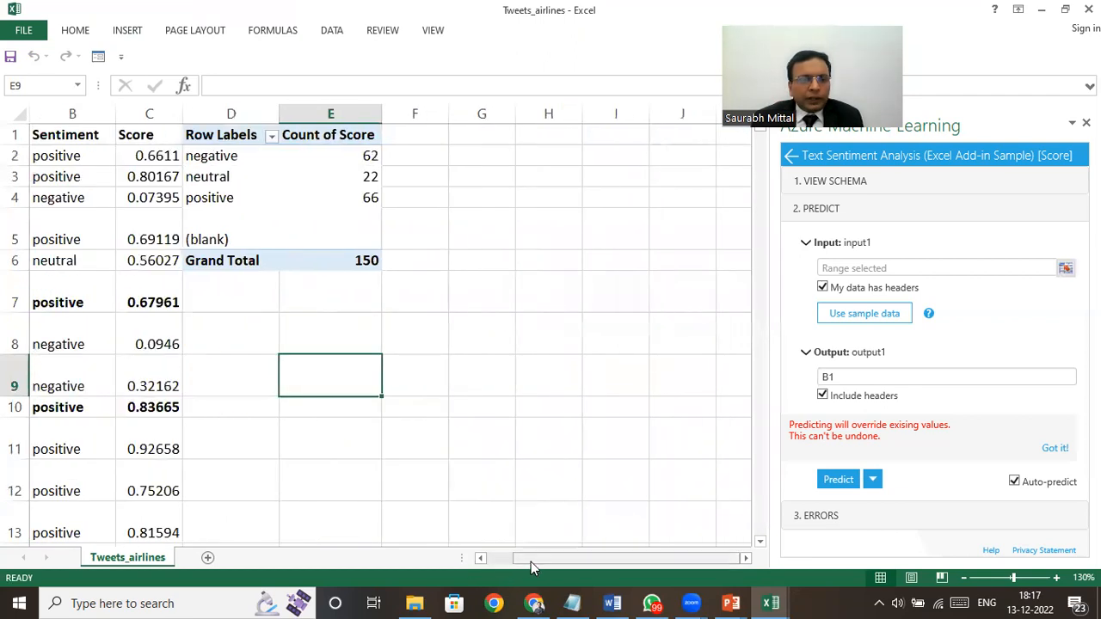